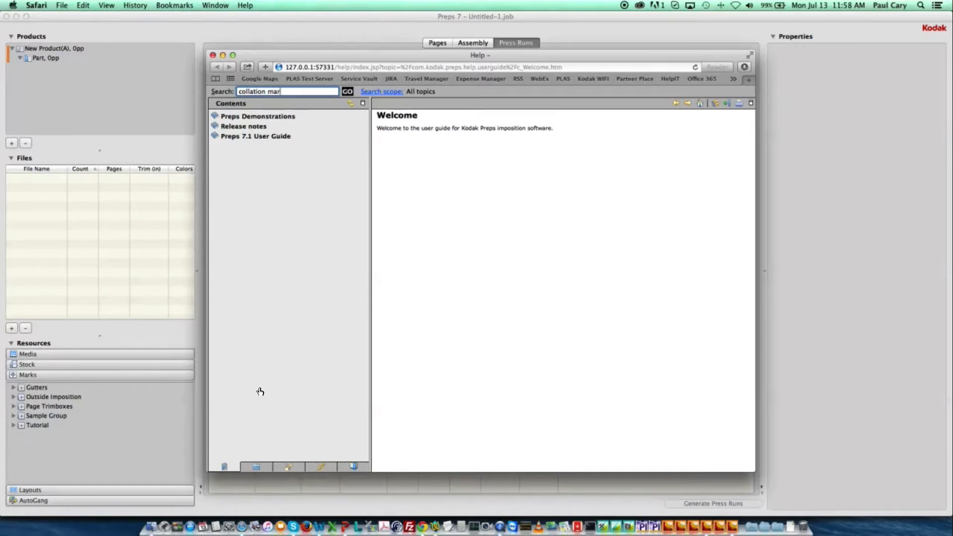
Search the help for collation marks and read through the Collation Mark settings topic.
text(ks)
click(347, 92)
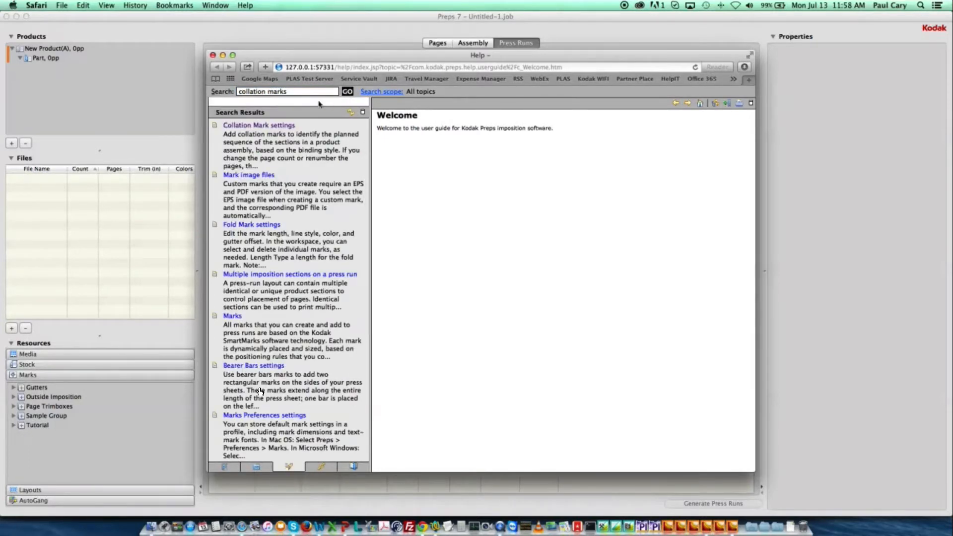
click(280, 126)
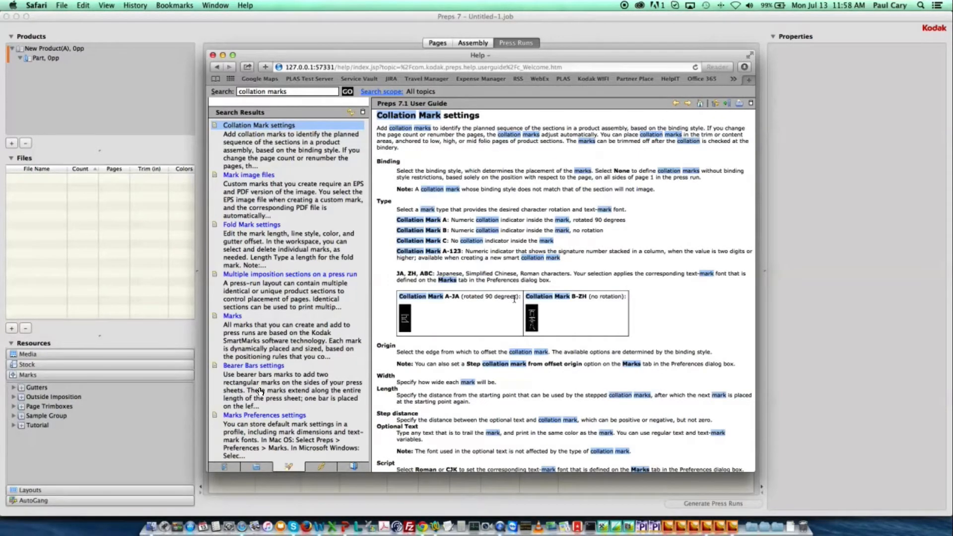
scroll(514, 298, down, 5)
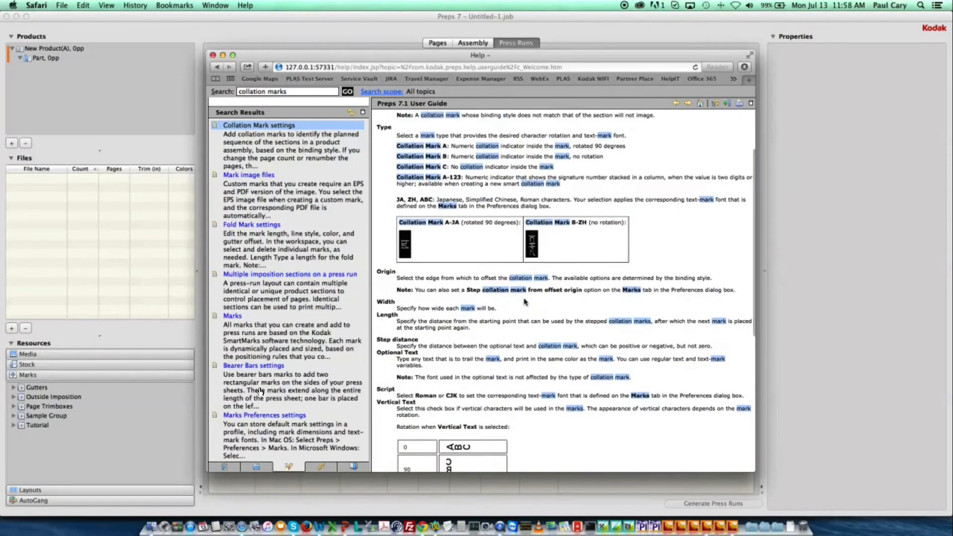
scroll(524, 301, down, 5)
scroll(572, 340, down, 2)
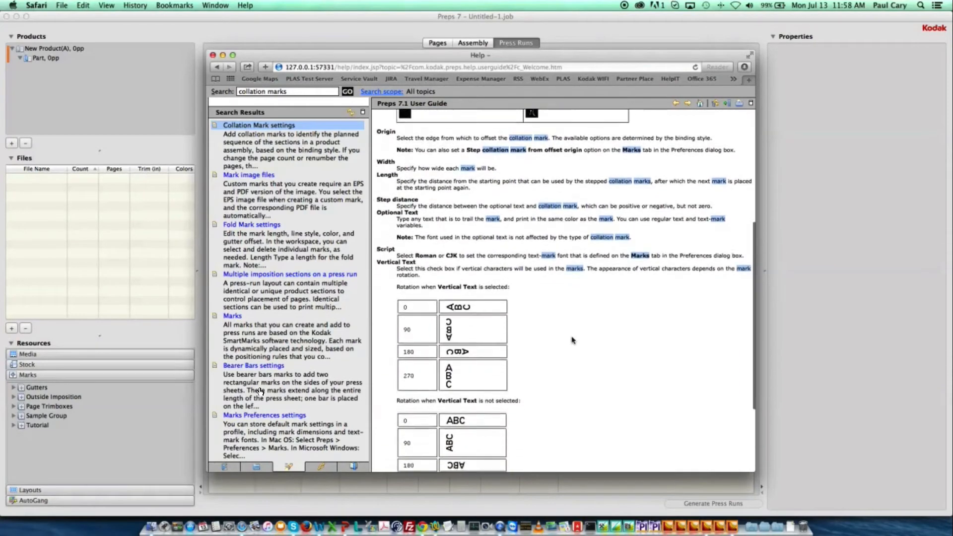
scroll(572, 340, down, 6)
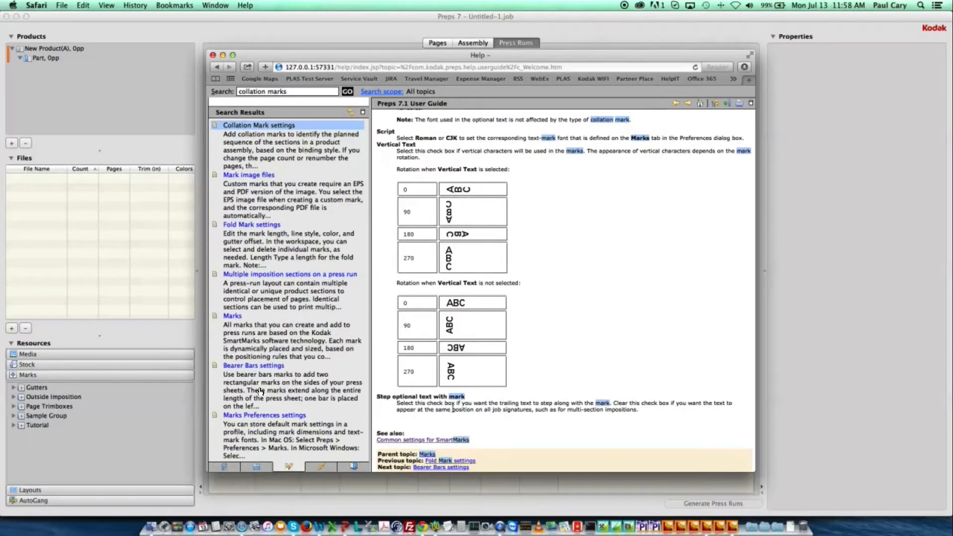
Open the linked Common settings for SmartMarks topic and read through it.
click(433, 440)
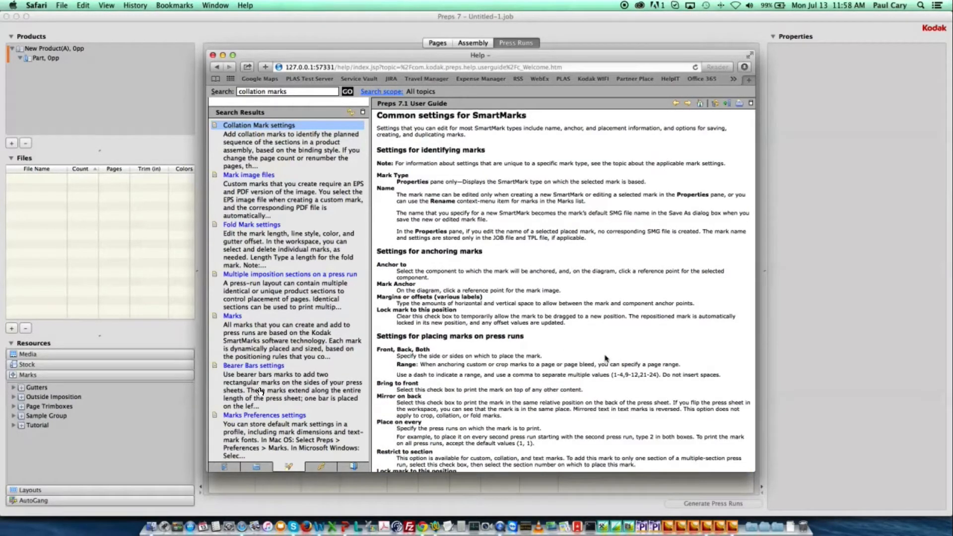
scroll(605, 357, down, 5)
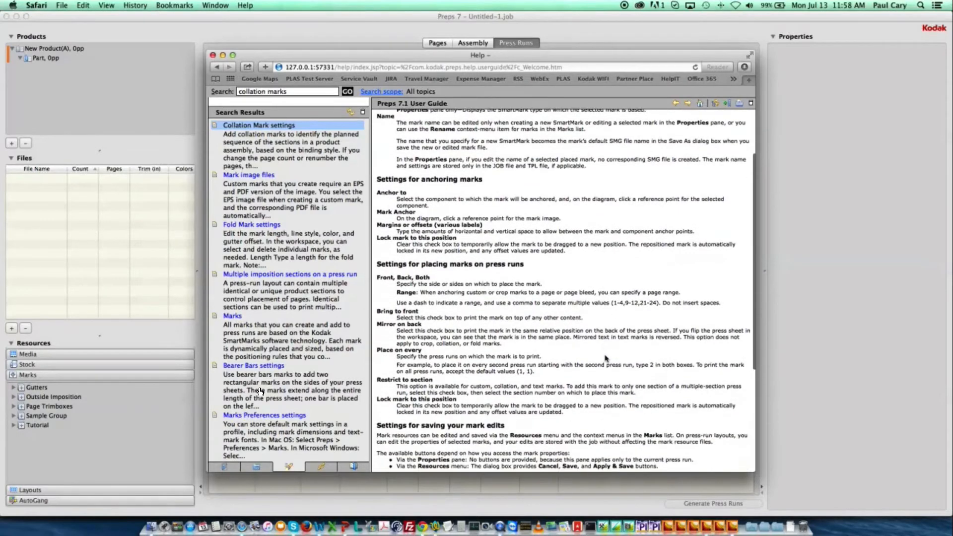
scroll(605, 358, down, 8)
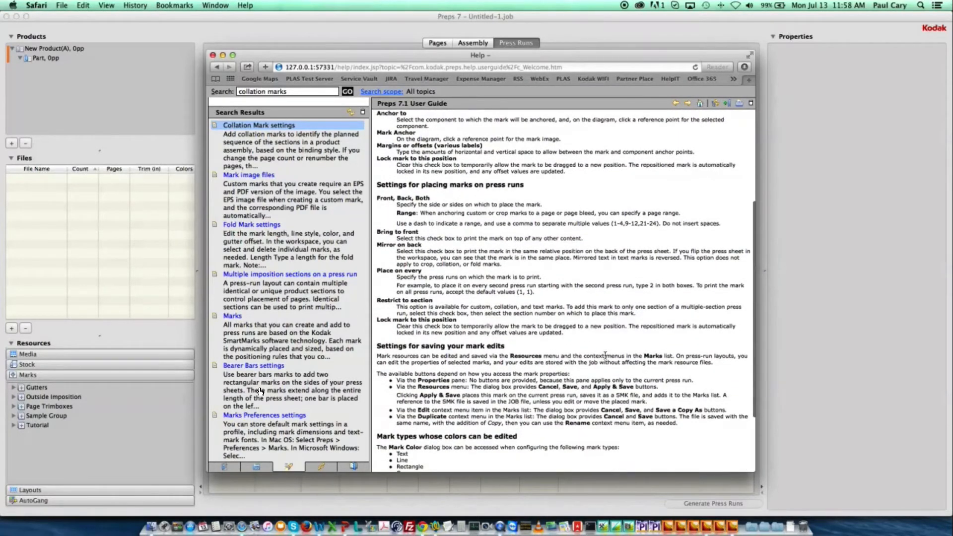
scroll(606, 356, down, 3)
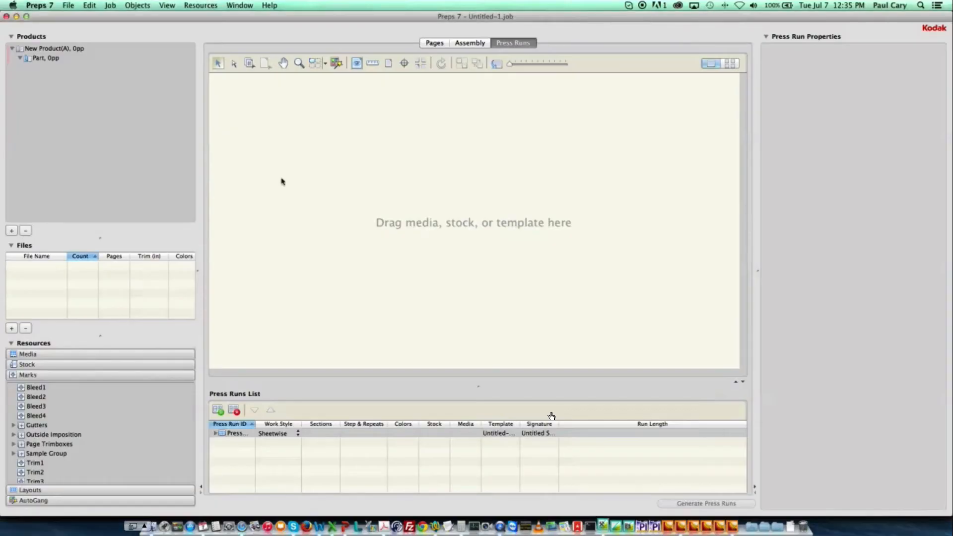
Start a new job with product intent, naming the product Catalog with Job ID 12345.
click(68, 6)
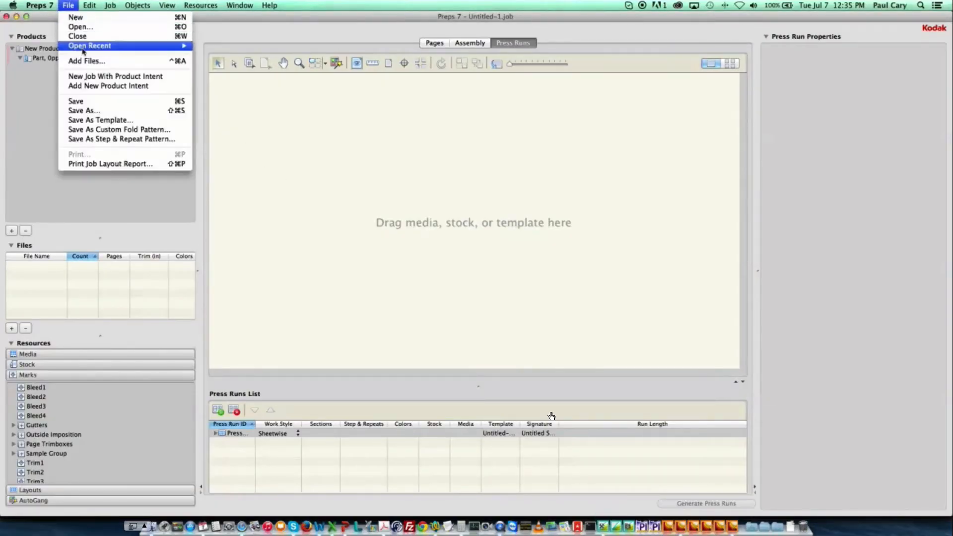
click(91, 77)
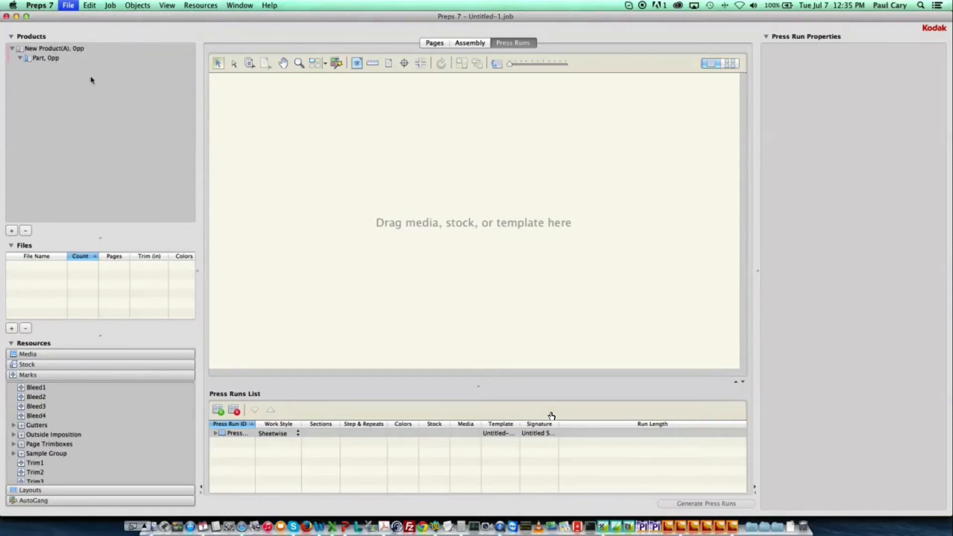
text(Catalog)
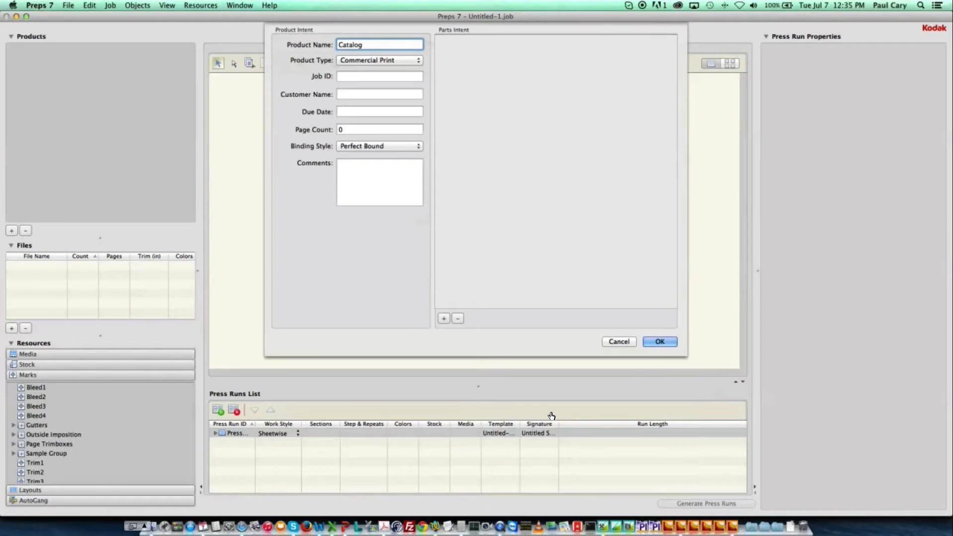
key(Tab)
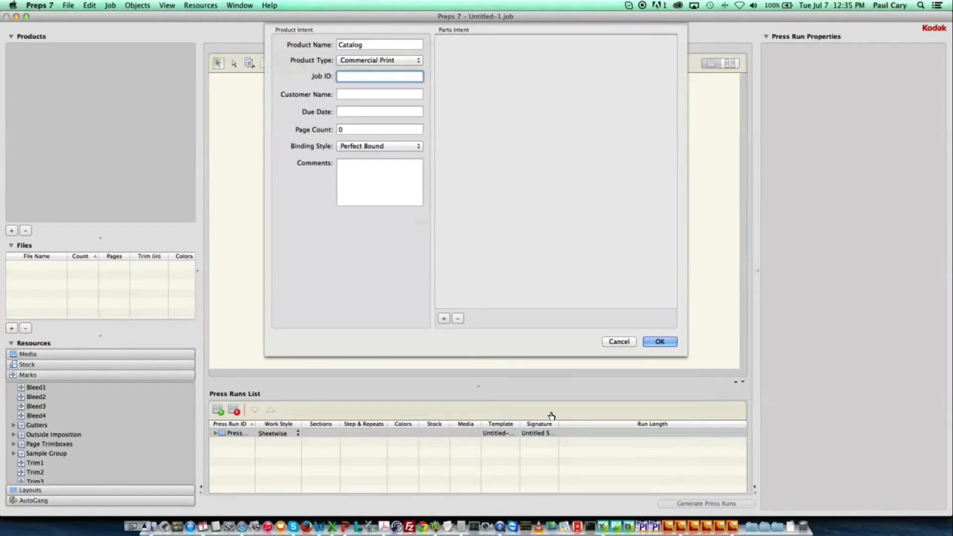
text(12345)
Enter ABC Customer as the customer name and ASAP as the due date.
key(Tab)
text(A)
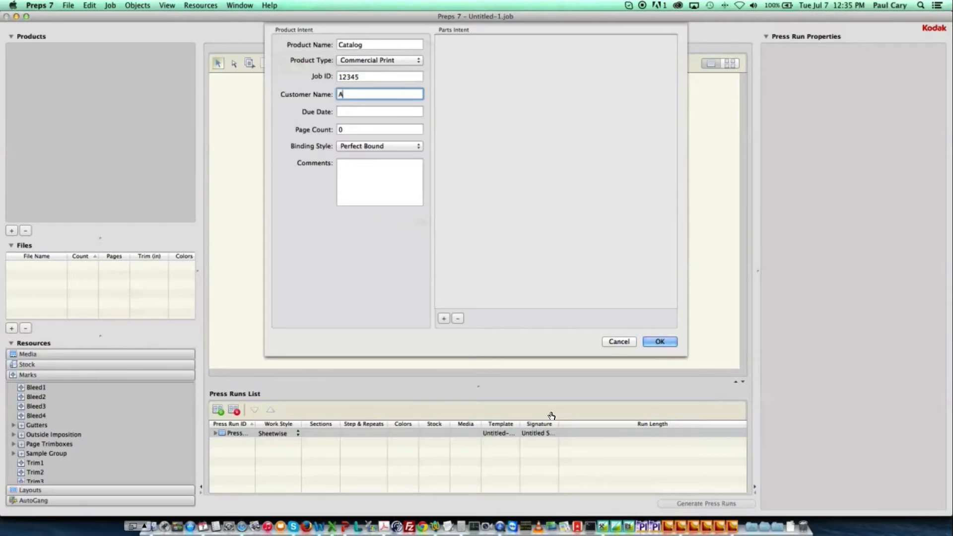
text(BC Customer)
key(Tab)
text(AS)
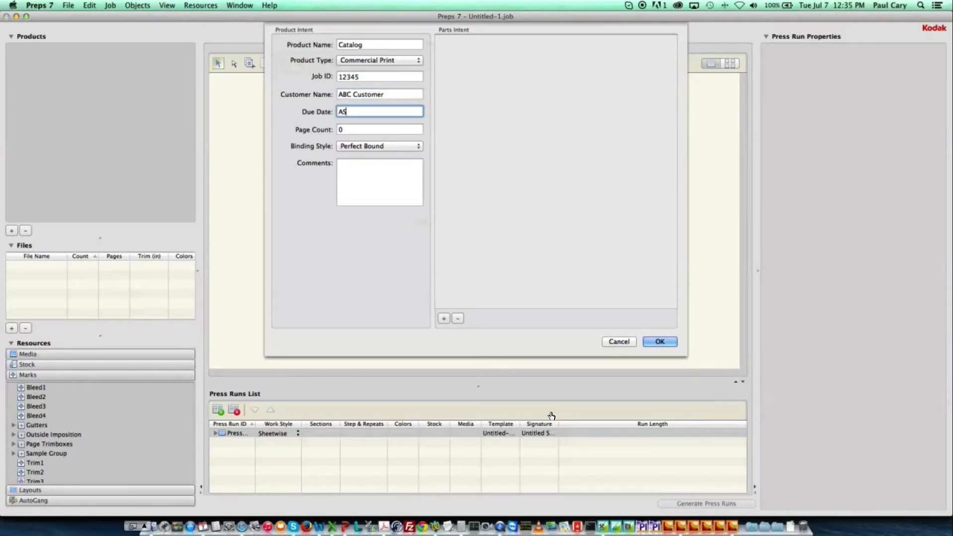
Set the product's page count to 24 and its binding style to Saddle-Stitched.
key(Tab)
text(2)
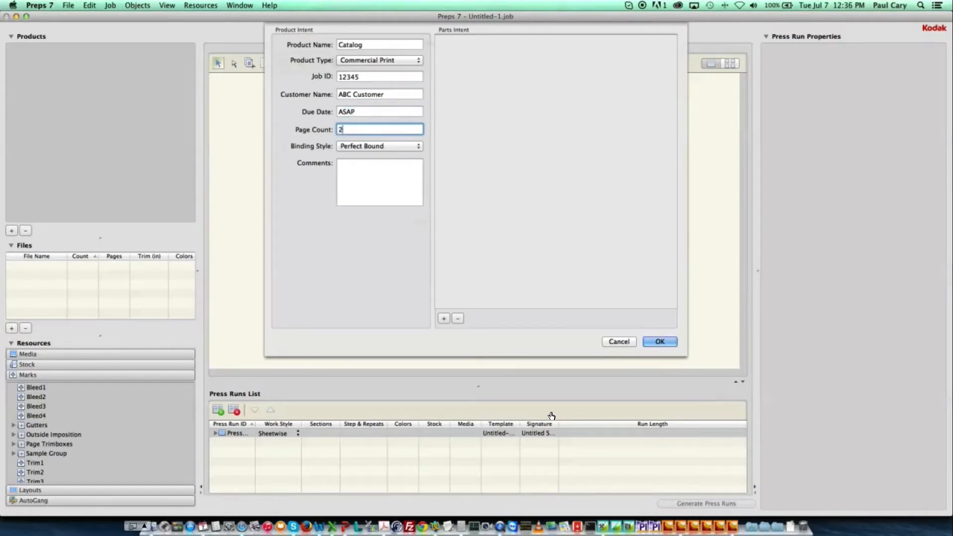
text(4)
click(346, 146)
click(349, 155)
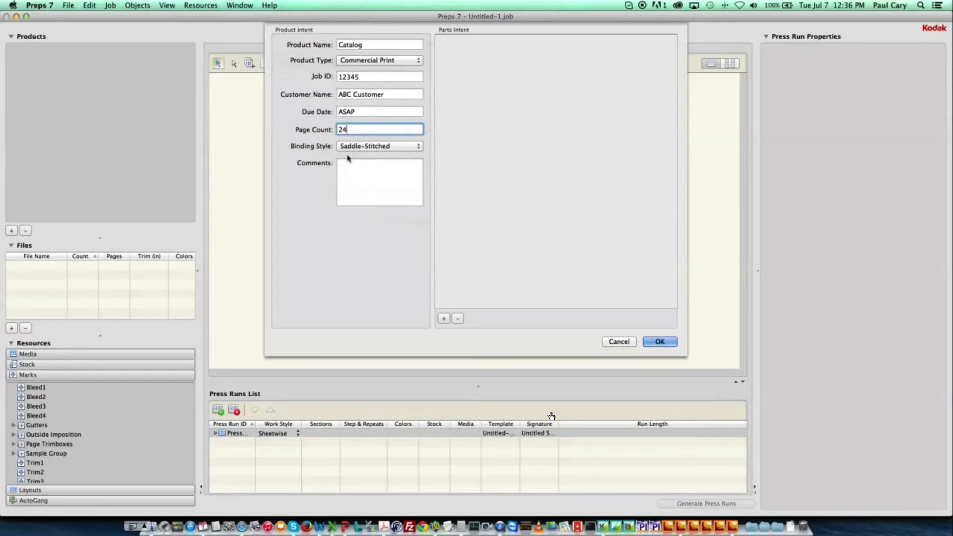
Add a part to the product and name it Self Cover.
click(443, 318)
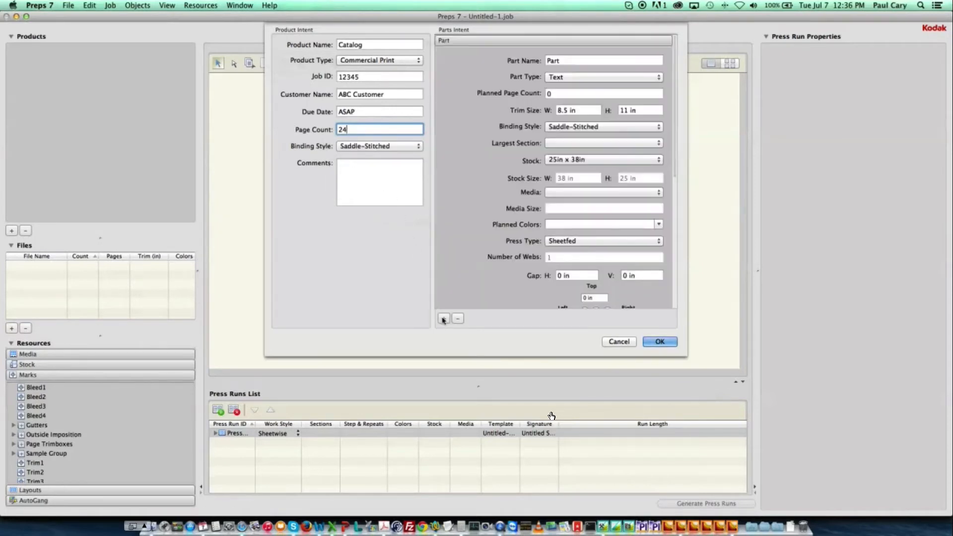
click(590, 62)
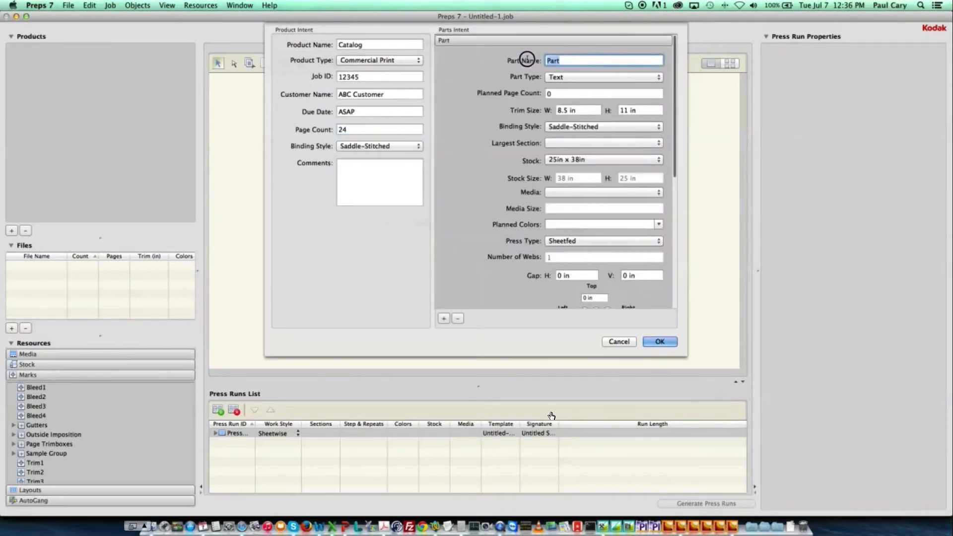
text(Self Co)
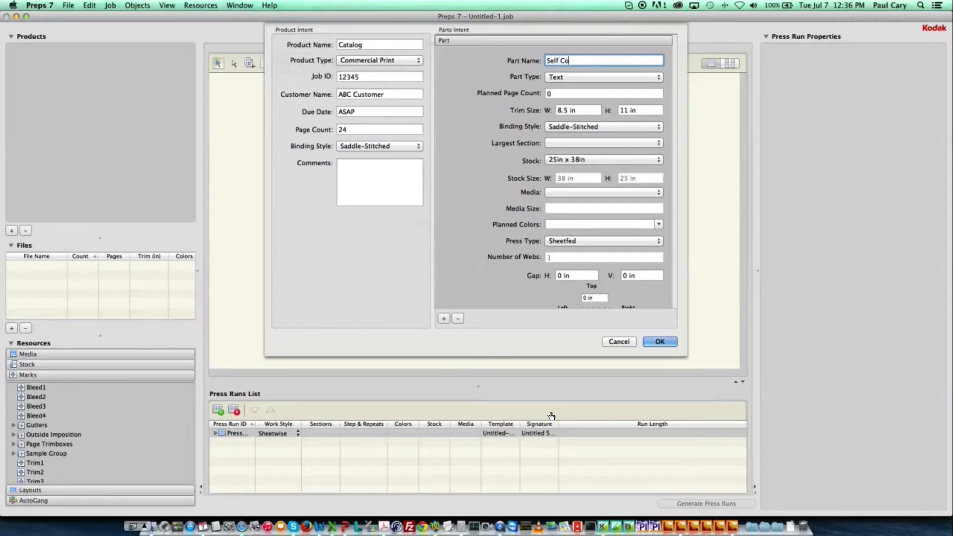
text(ver)
Set the part's planned page count to 24 and its largest section to 16 pp.
scroll(526, 65, down, 1)
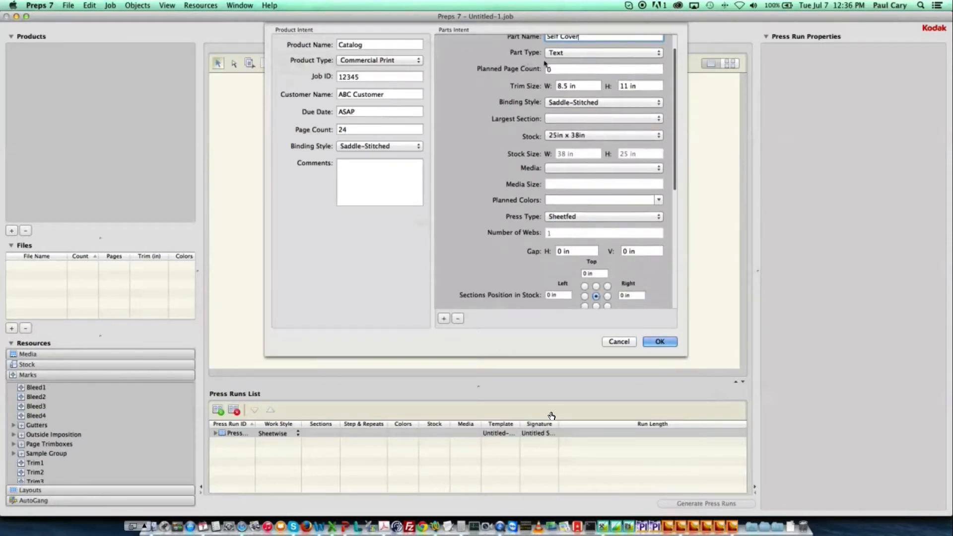
click(547, 69)
text(24)
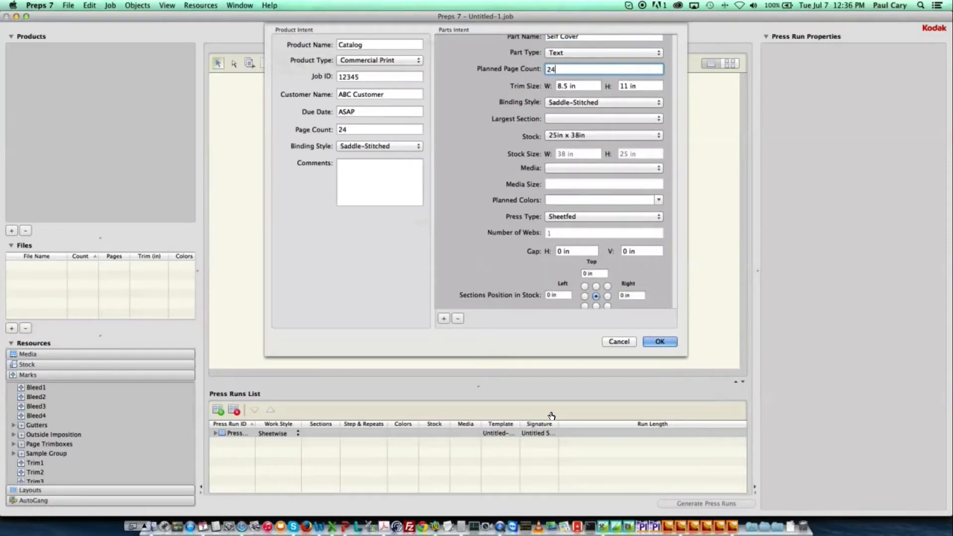
click(573, 119)
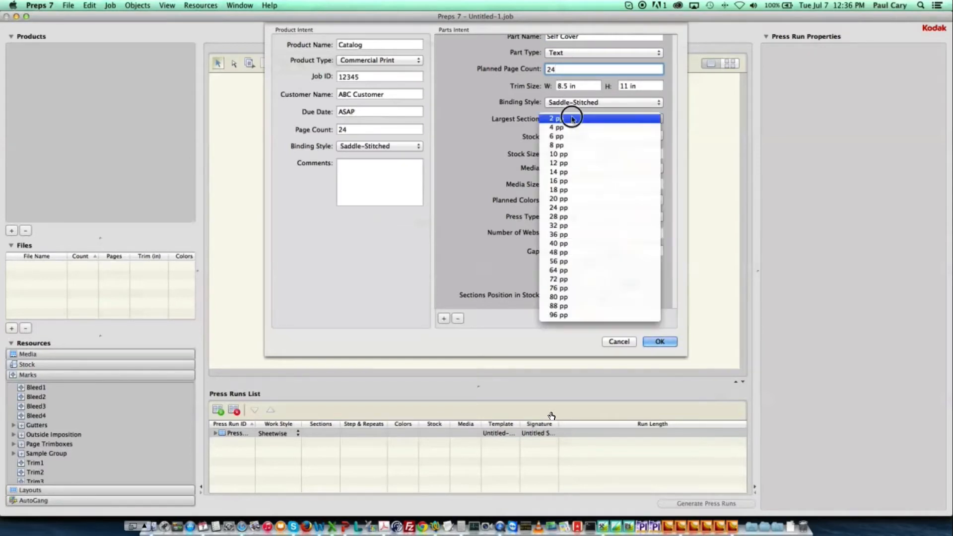
click(567, 181)
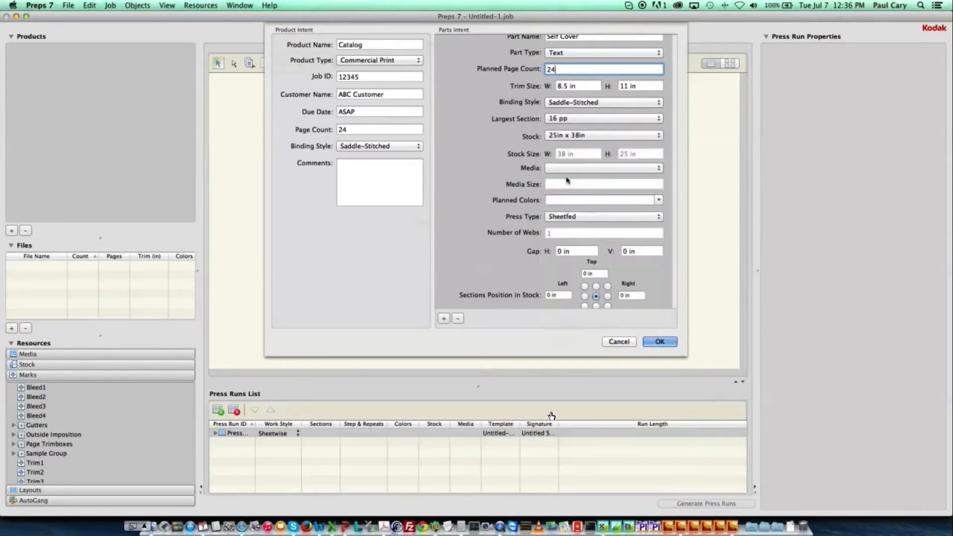
Set the part's media to Press Sheet Size and its planned colors to C, M, Y, K.
click(568, 169)
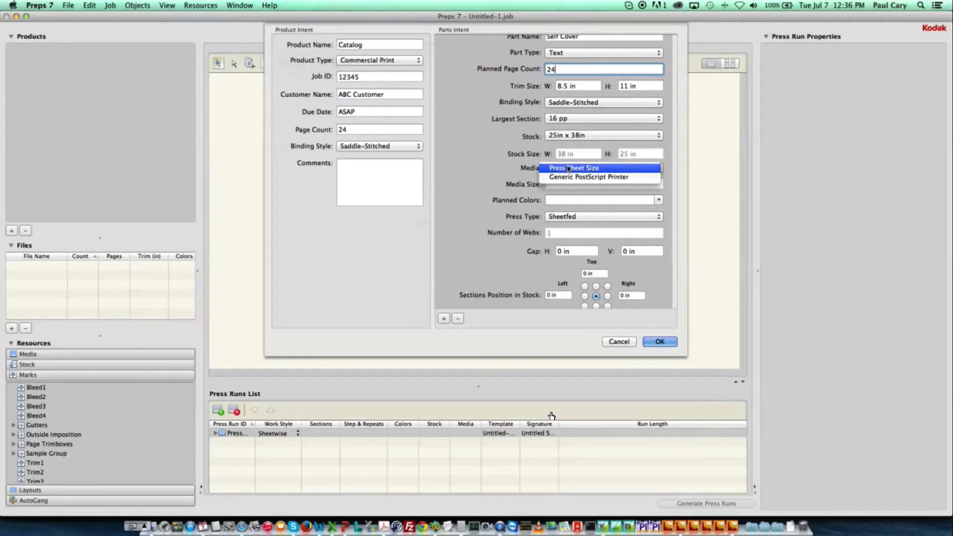
click(568, 169)
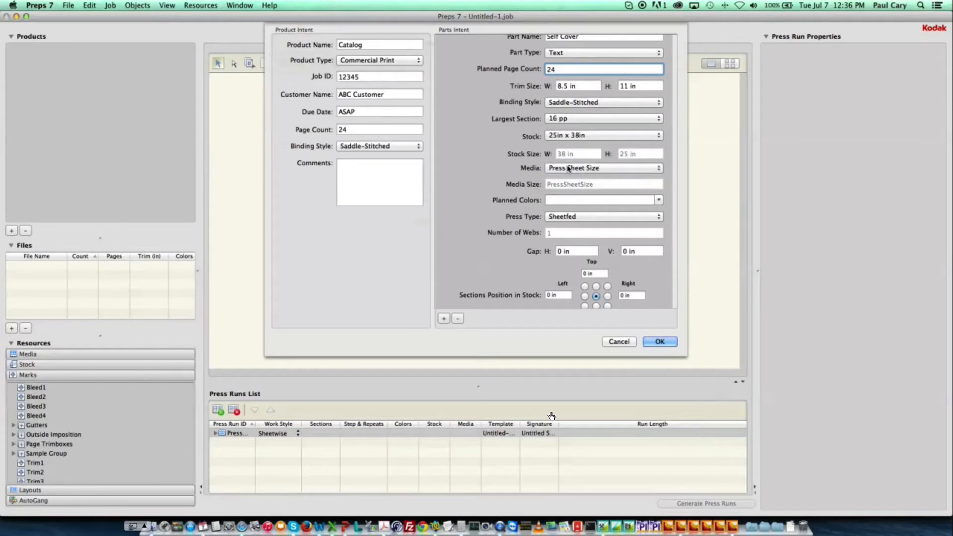
click(658, 200)
click(568, 212)
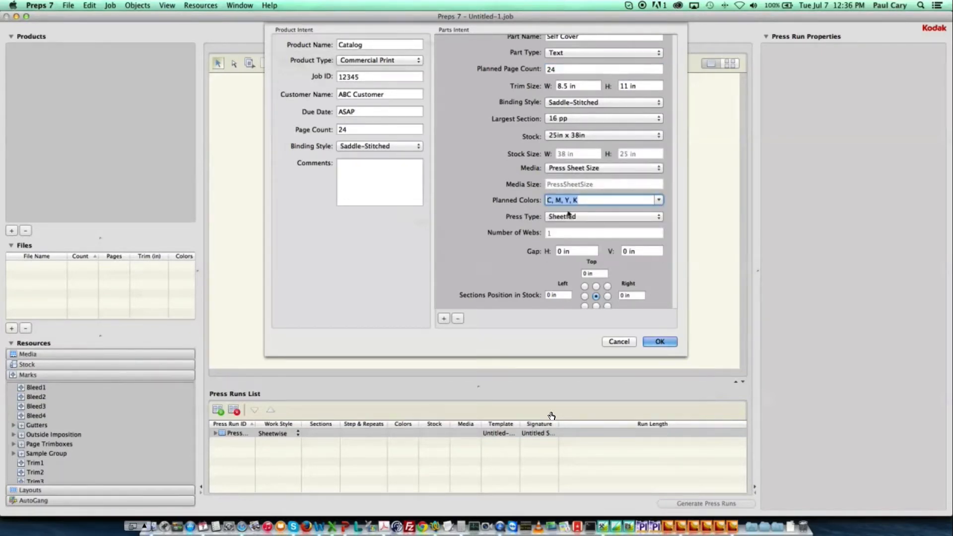
Change the part's work style to Work and Turn.
scroll(568, 214, down, 5)
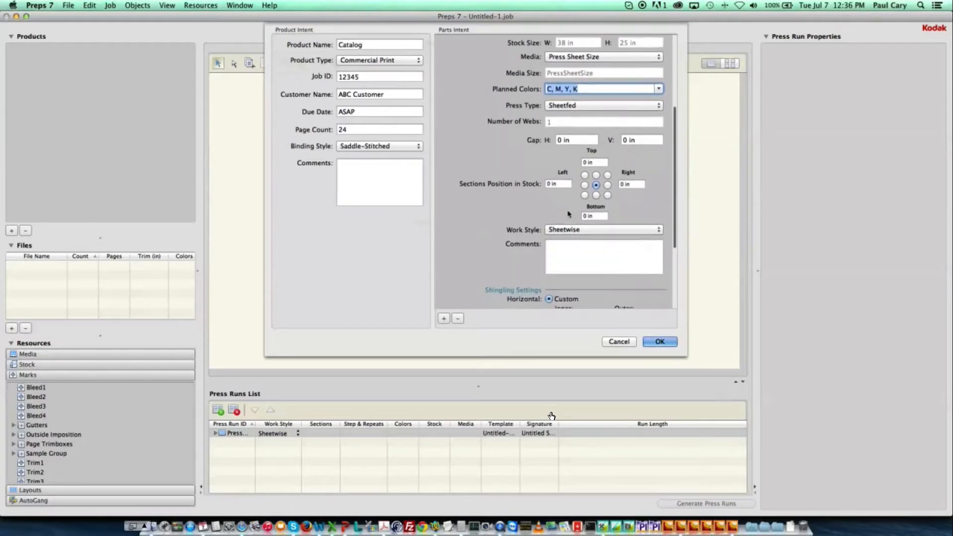
click(569, 229)
click(567, 240)
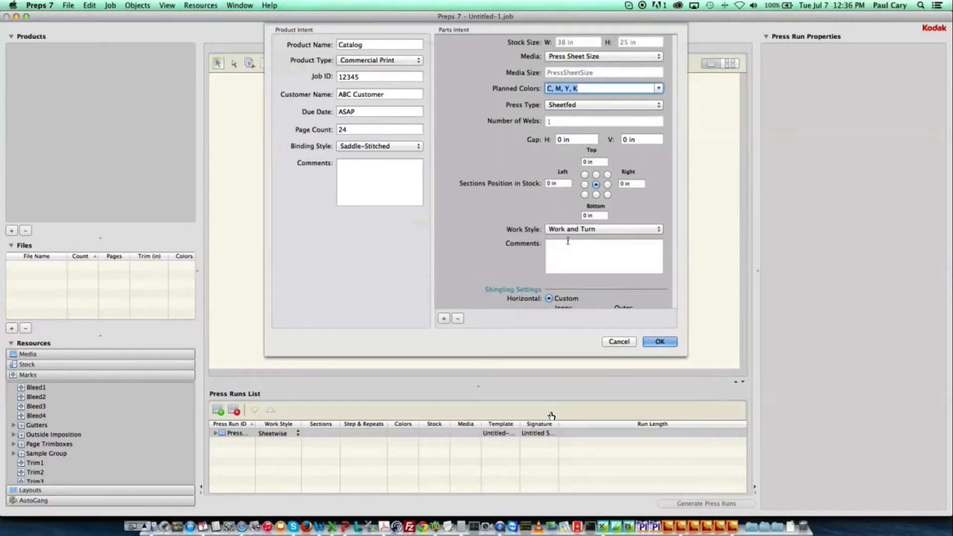
Add the part comment "This selection will inteligently create the smallest press run as work and turn!".
click(567, 245)
text(This)
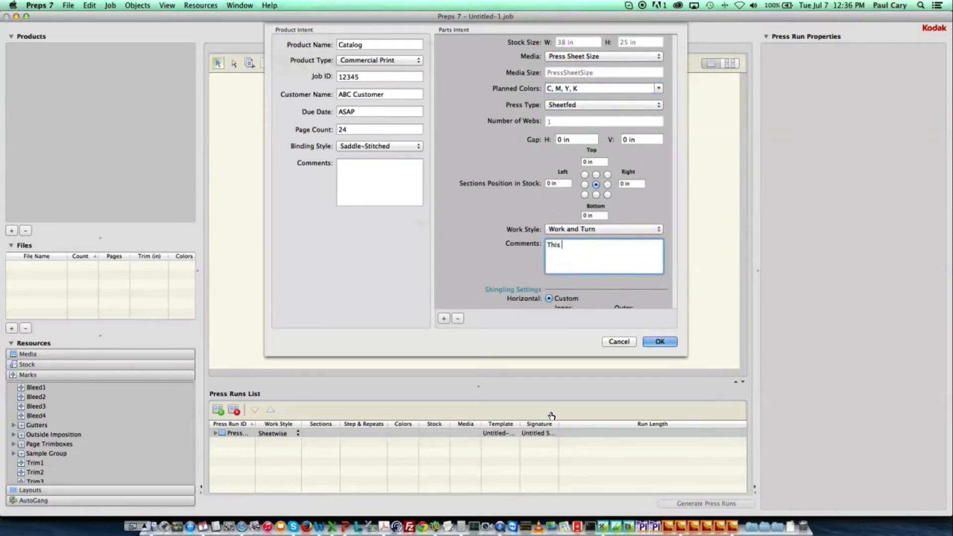
text( selection will inteligently crea)
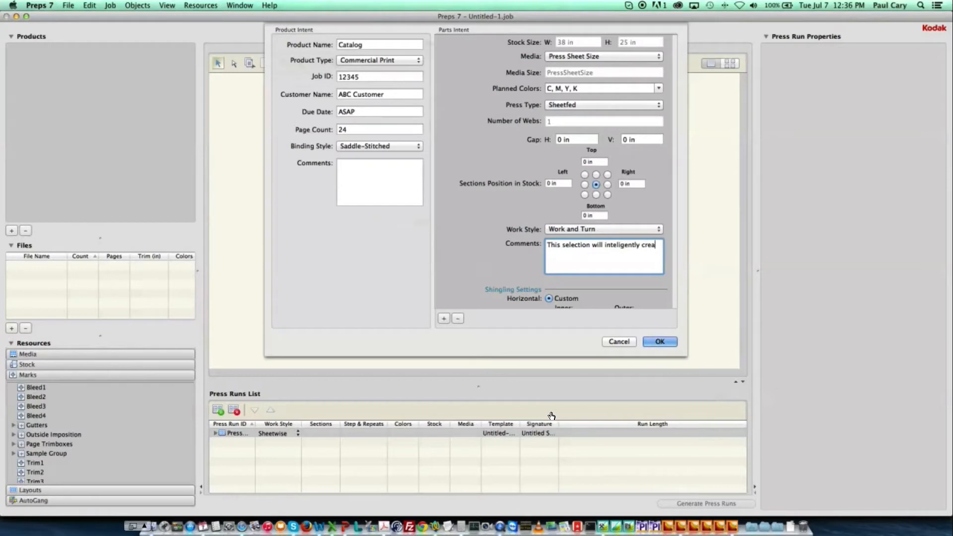
text(te the smallest press run as work an)
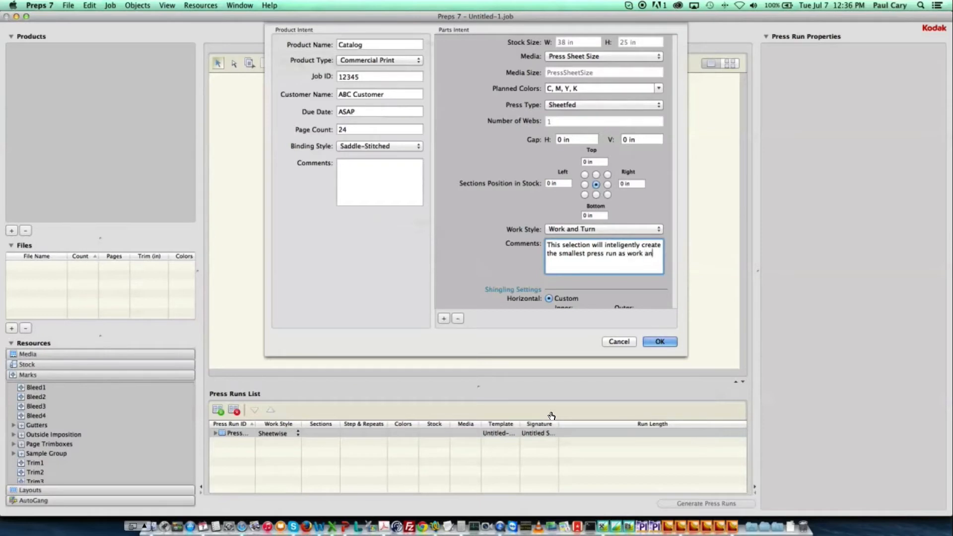
text(d turn!)
Set the custom horizontal shingling inner value to .03125.
scroll(551, 416, down, 4)
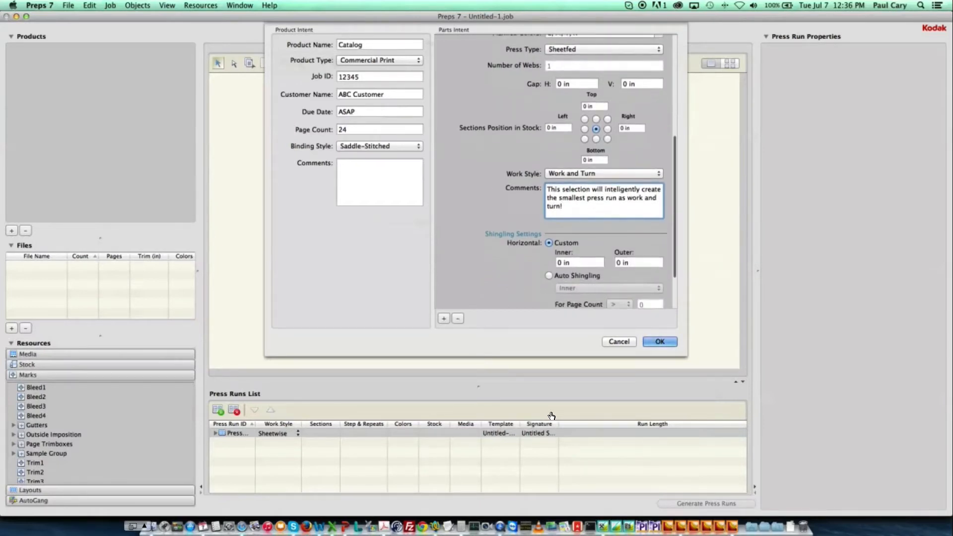
key(Tab)
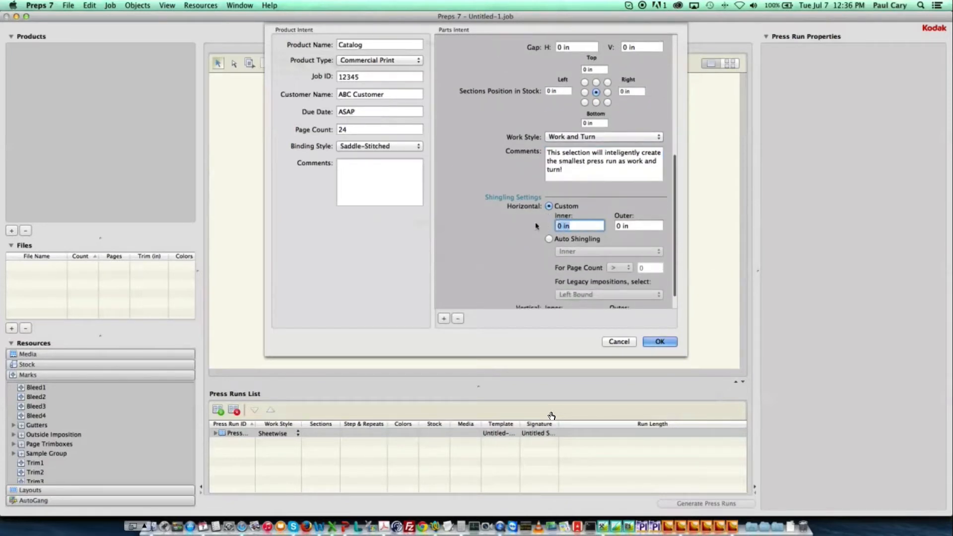
text(.03125)
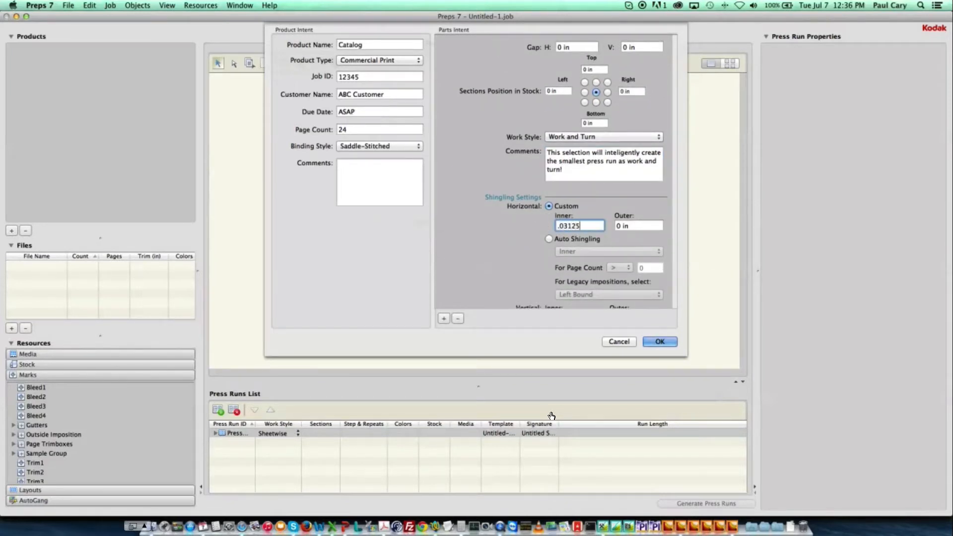
Accept the product intent settings to create the Catalog product with its Self Cover sections.
scroll(621, 278, down, 2)
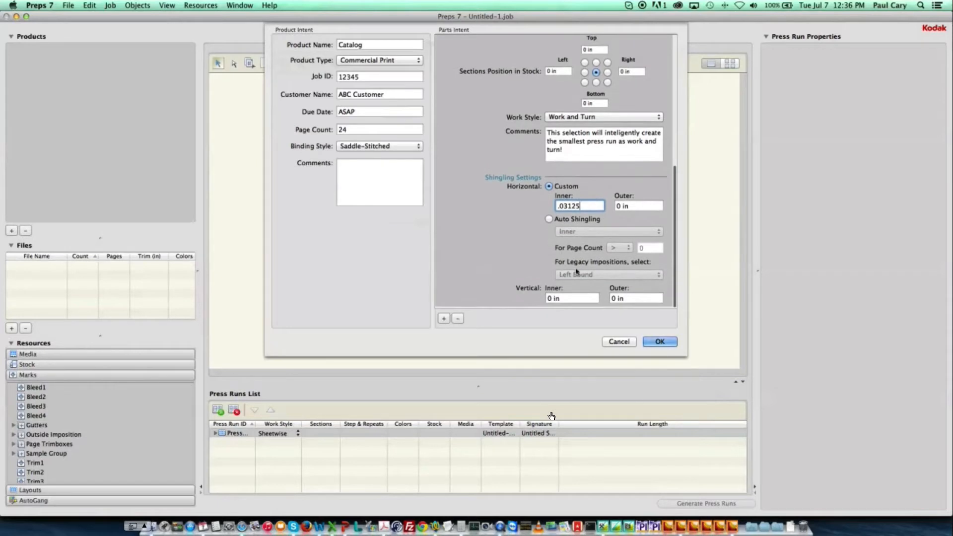
click(658, 343)
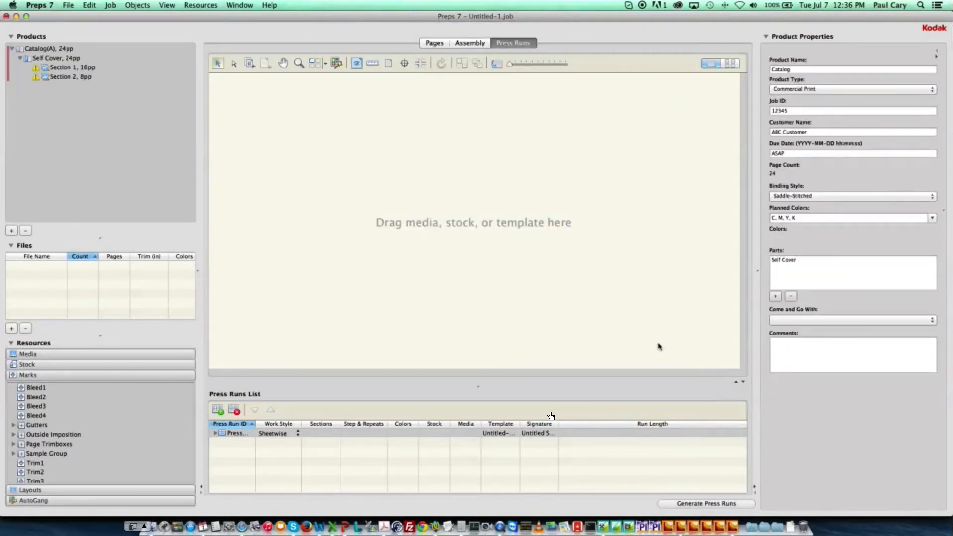
Set Section 1's fold pattern to JDF-F16-8.
click(93, 69)
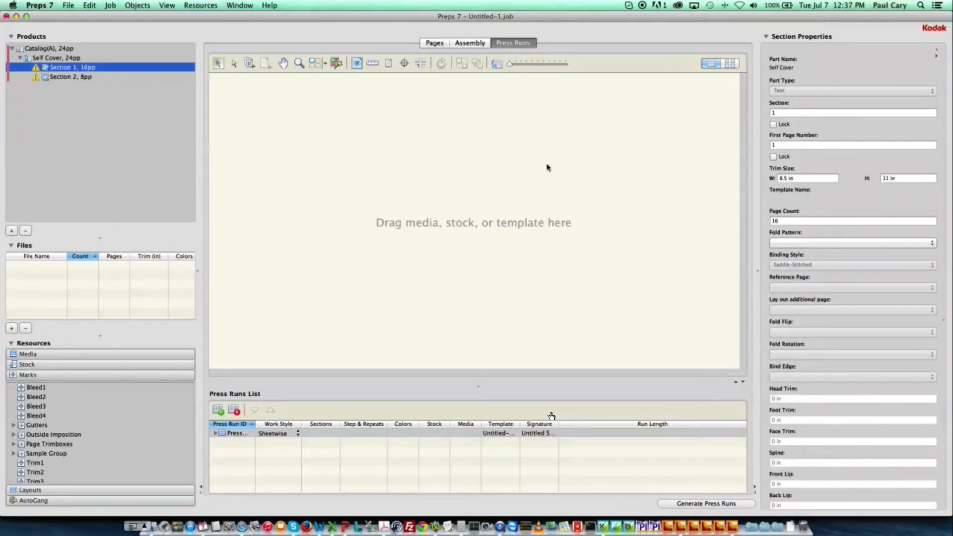
click(783, 243)
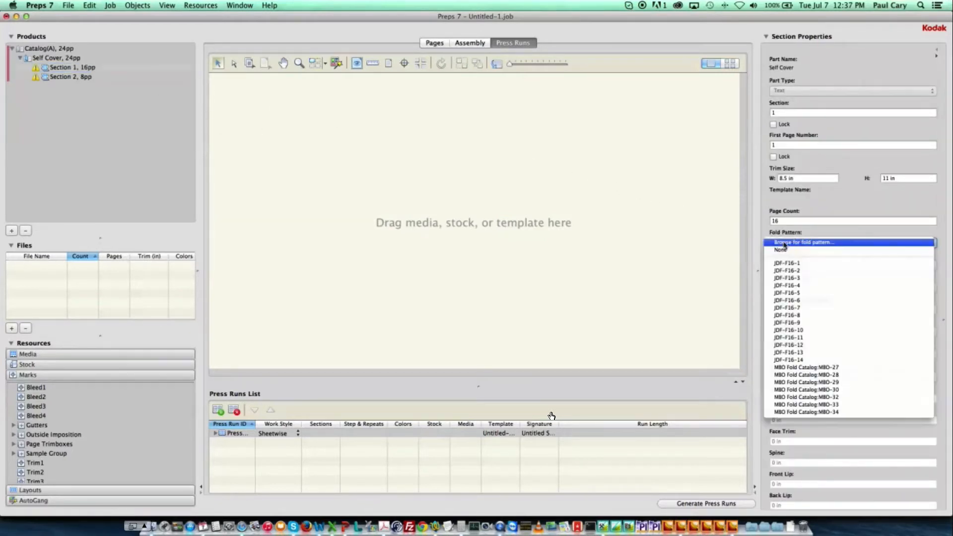
click(825, 316)
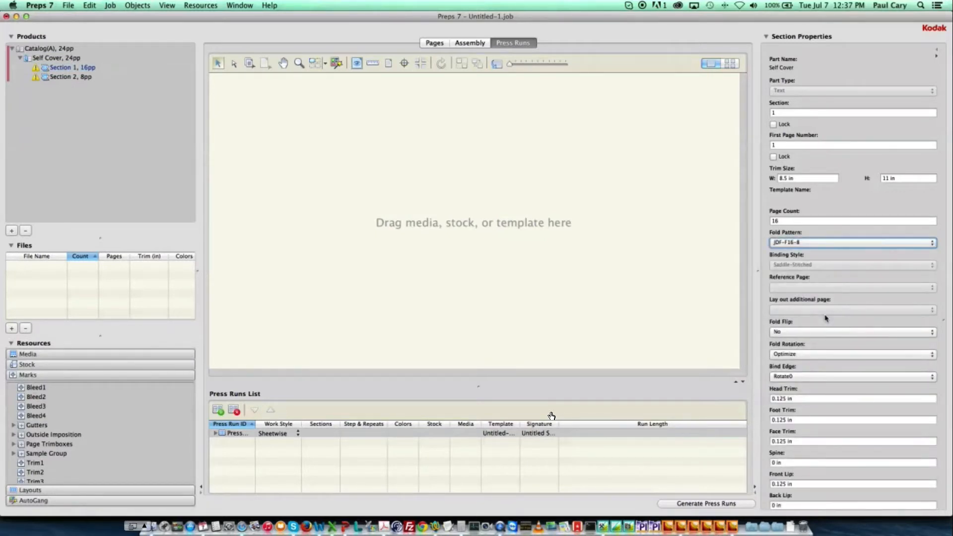
Set Section 1's front lip to 0.375 in.
scroll(825, 318, down, 5)
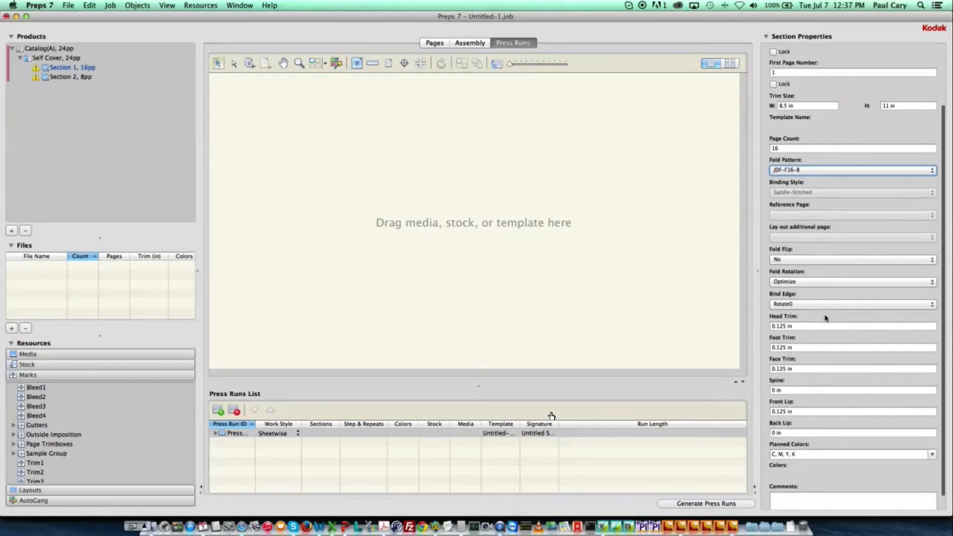
click(779, 412)
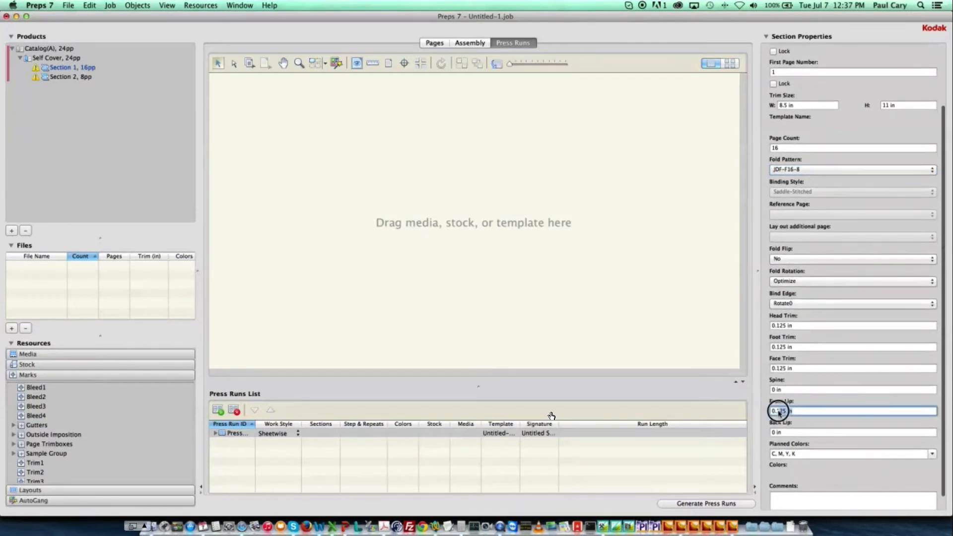
text(.375)
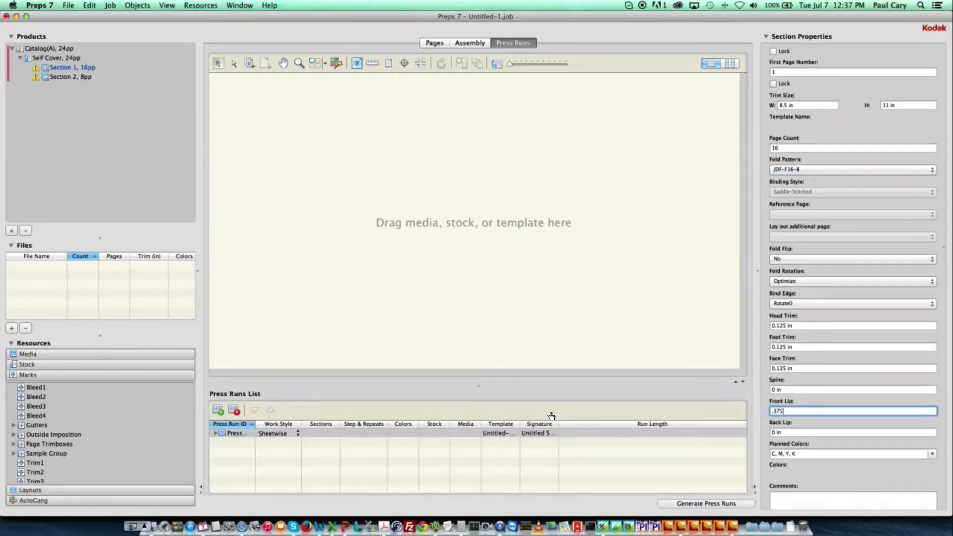
key(Tab)
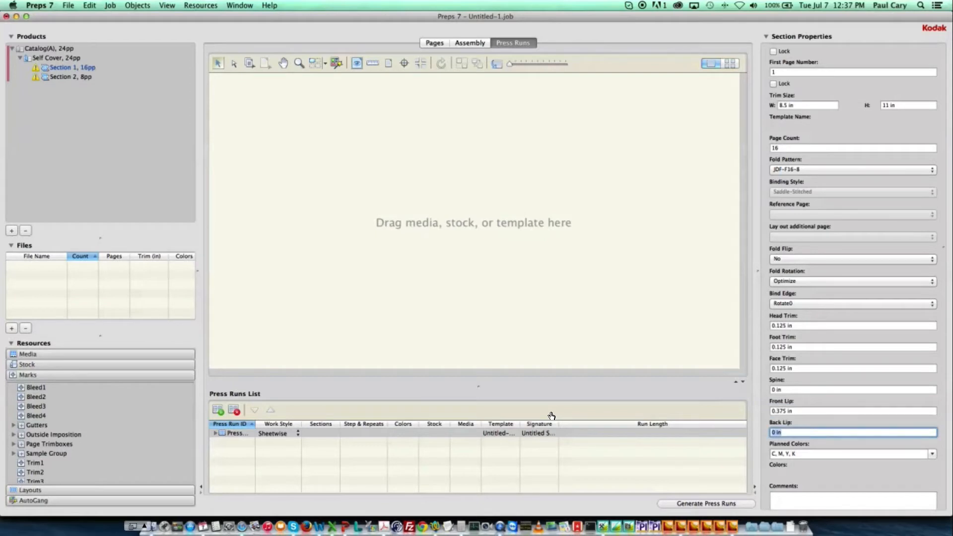
Set Section 2's fold pattern to JDF-F8-7.
click(85, 79)
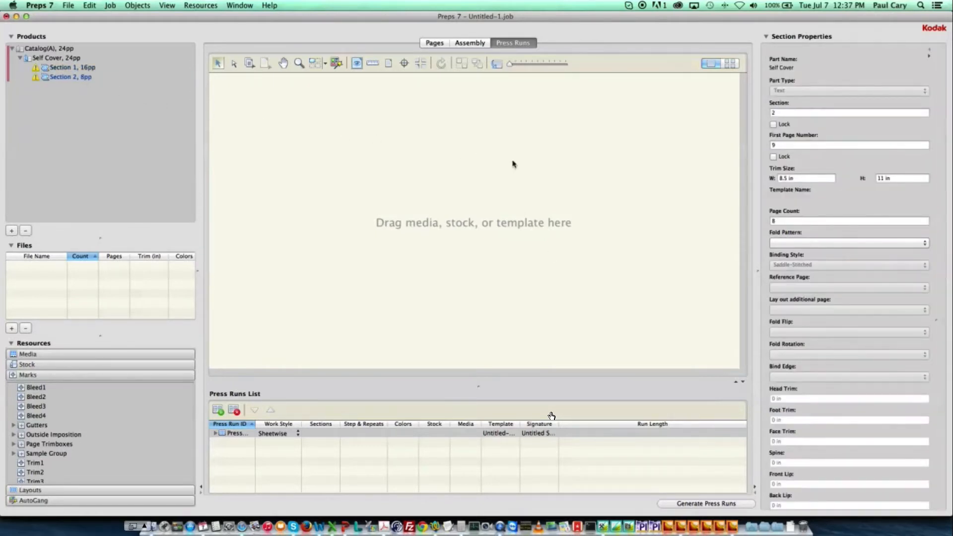
click(787, 244)
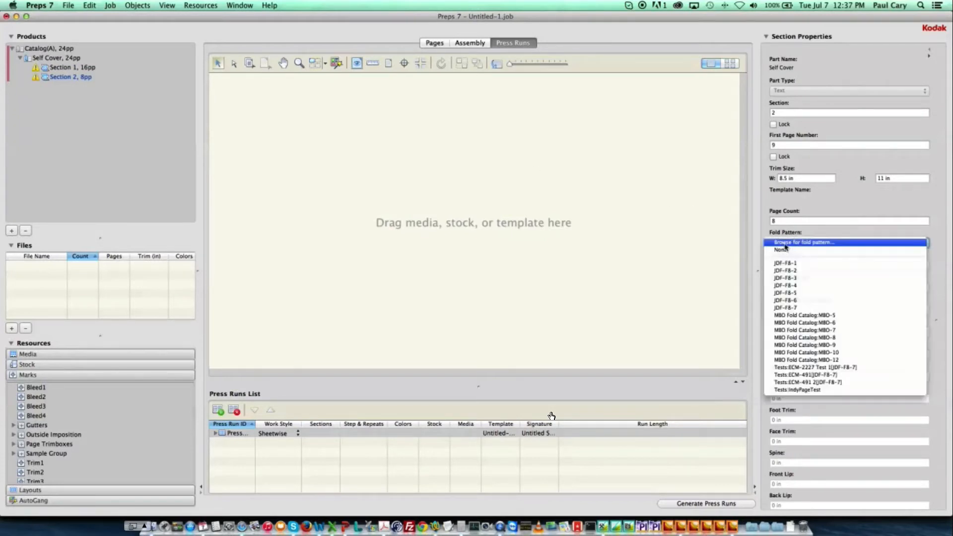
click(836, 309)
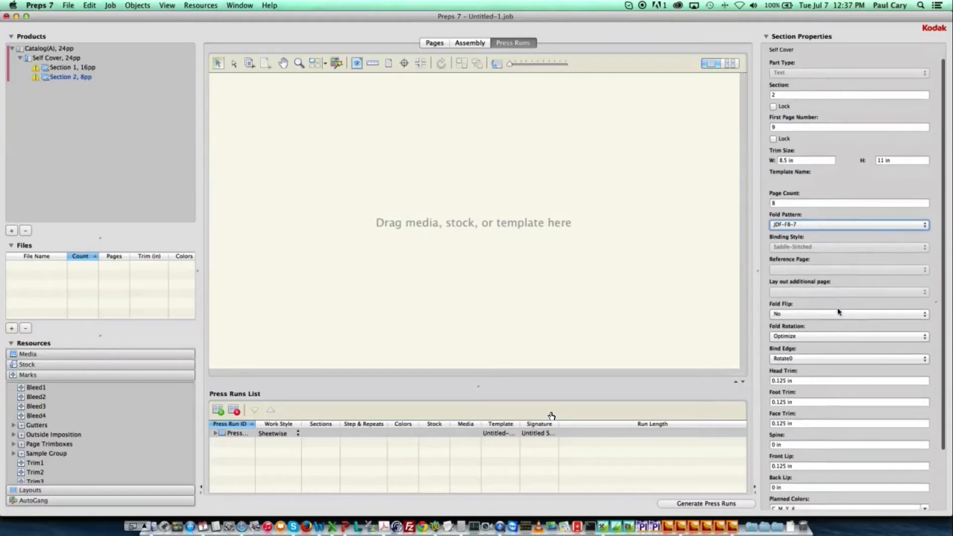
Set Section 2's front lip to 0.375 in.
scroll(838, 312, down, 3)
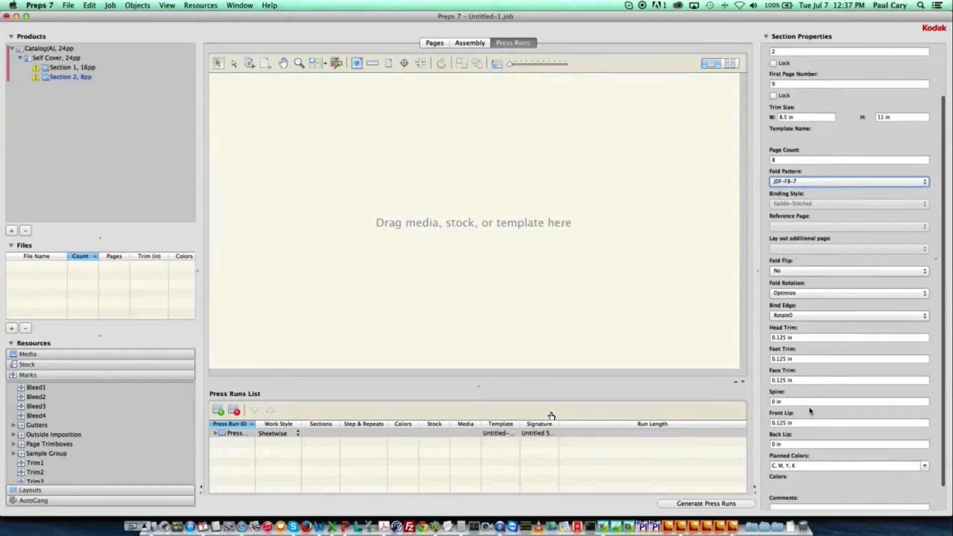
drag(806, 422, 762, 423)
text(3)
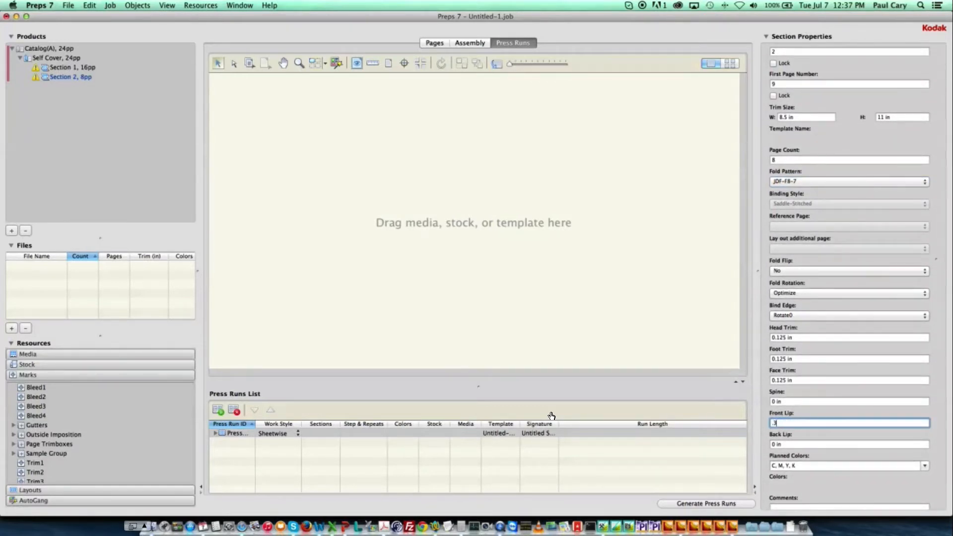
text(75)
key(Tab)
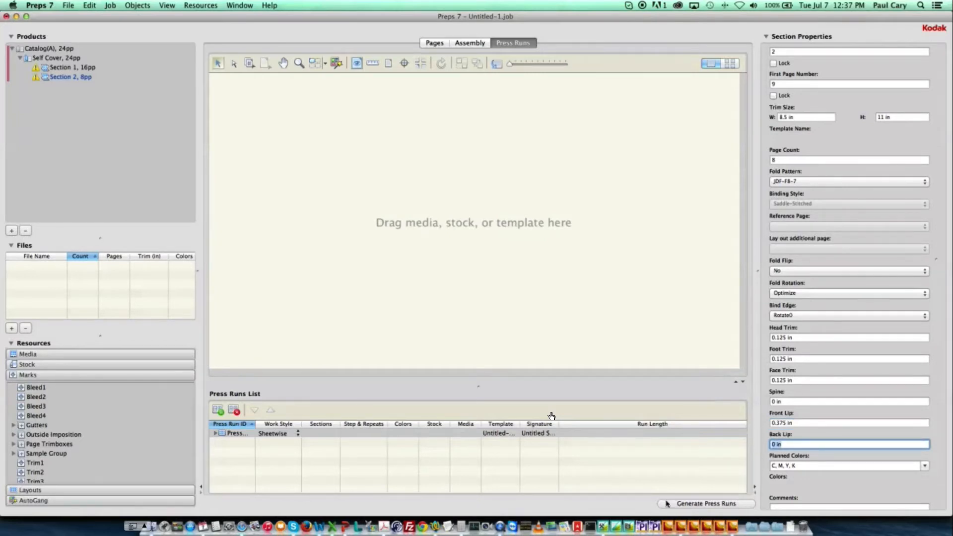
Generate the press runs and display the front and back of the press sheet side by side.
click(744, 505)
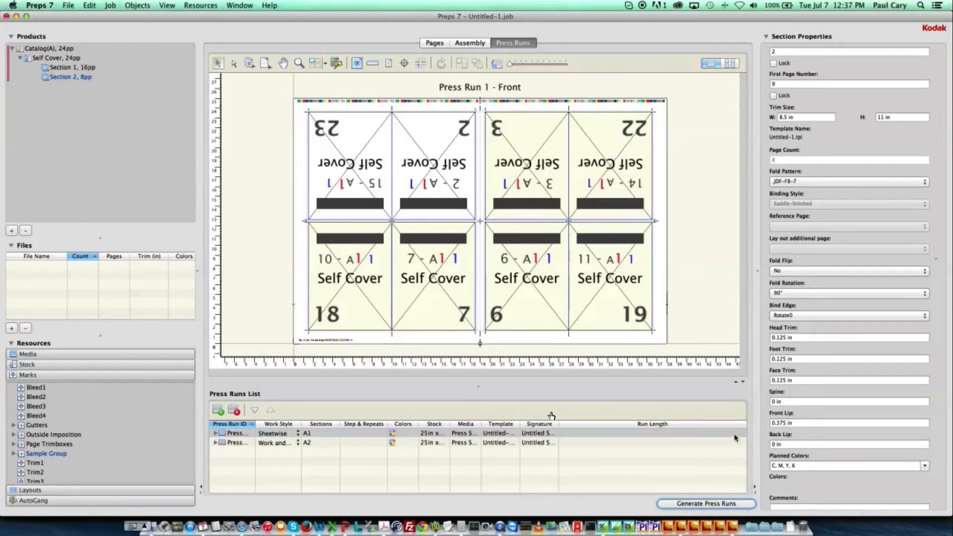
click(730, 63)
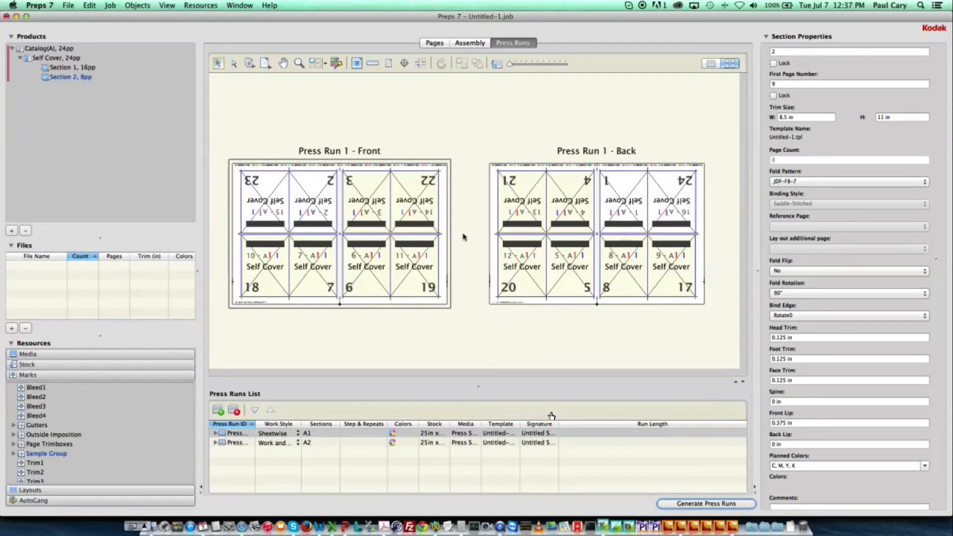
click(239, 443)
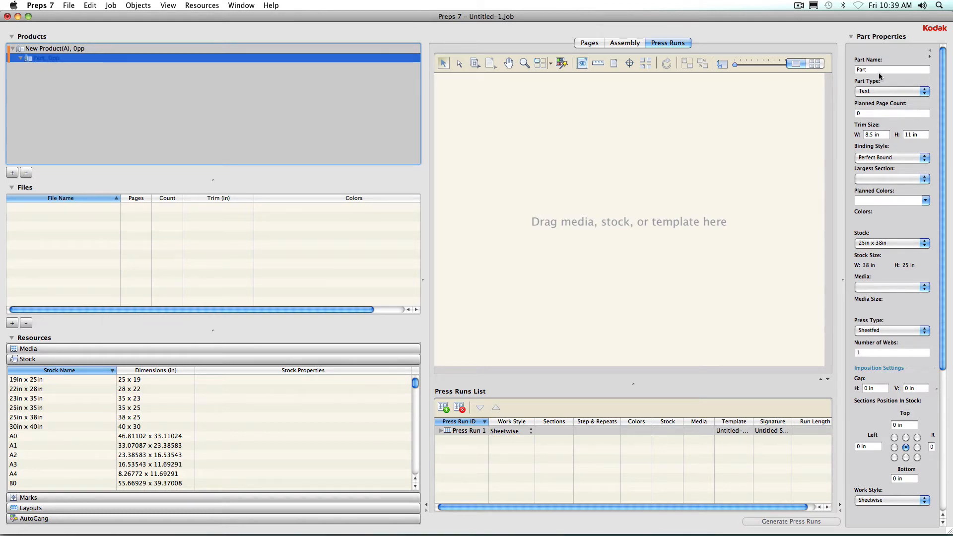
Set the perfect-bound part's planned page count to 720 and its largest section to 16 pp.
click(857, 114)
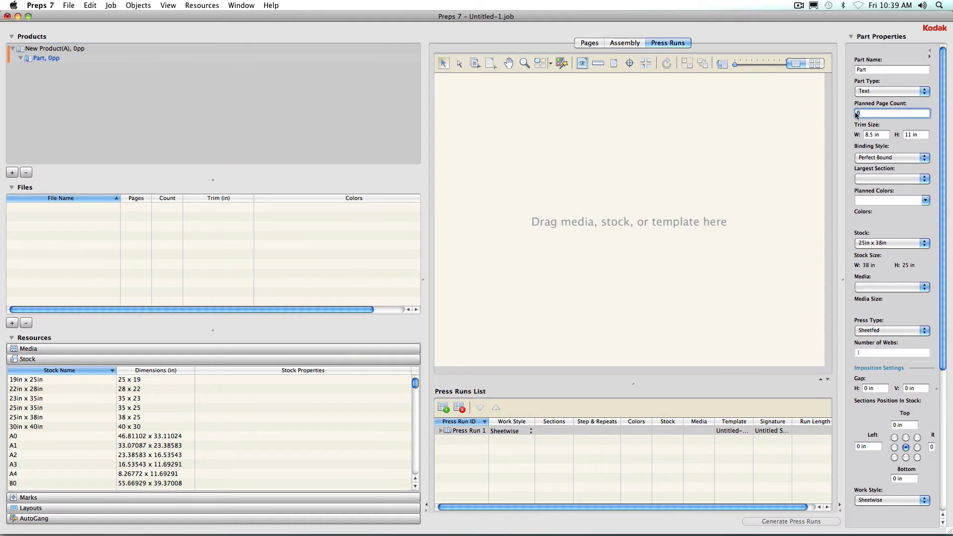
text(720)
key(Tab)
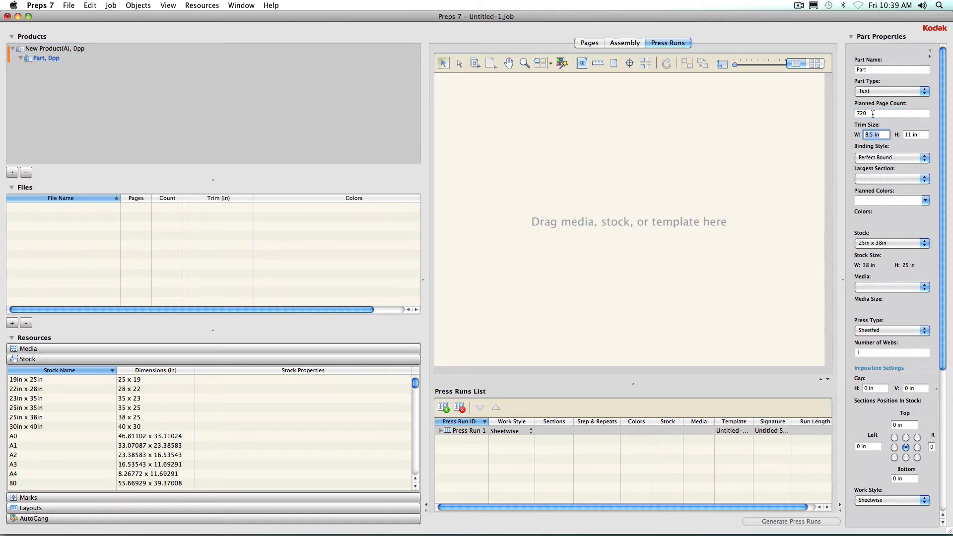
click(919, 136)
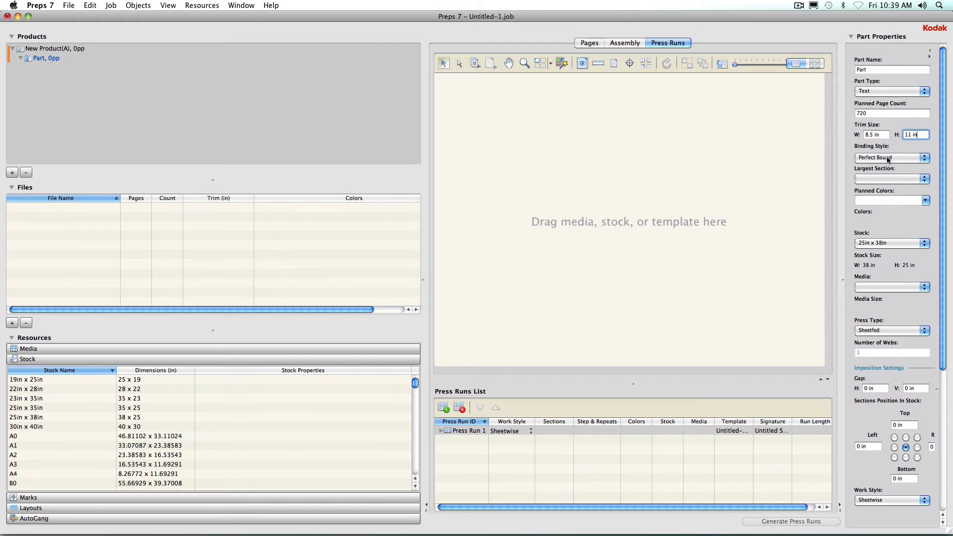
click(883, 180)
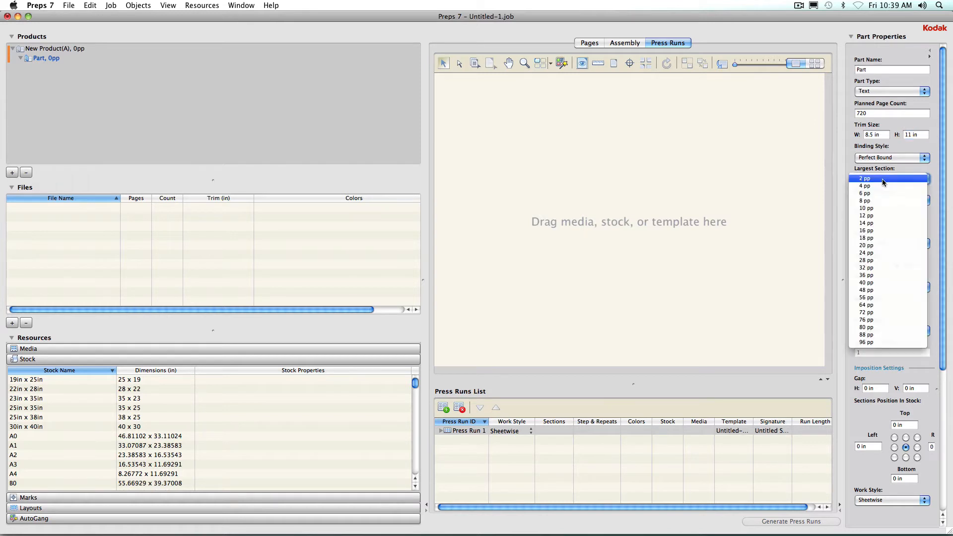
click(882, 232)
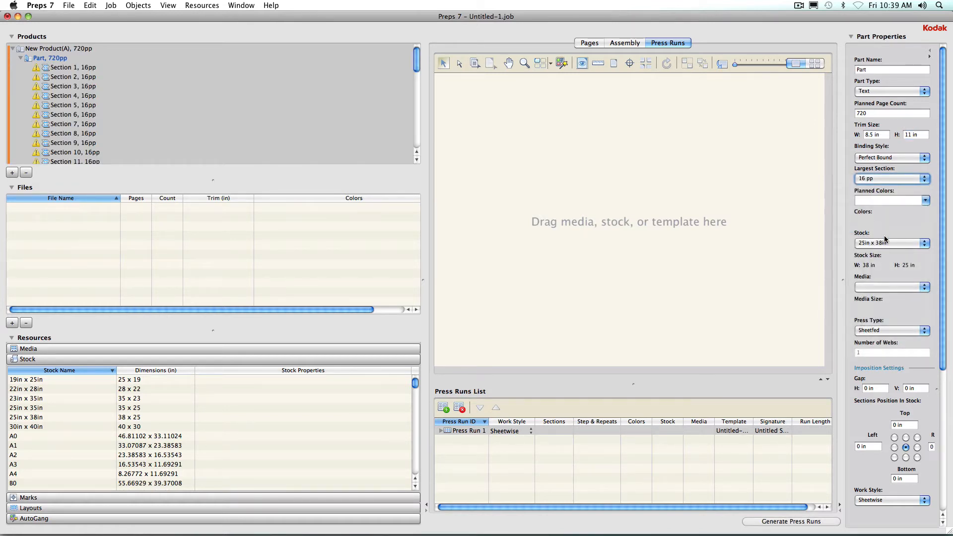
Select all the part's sections, from Section 1 through Section 45.
click(888, 242)
click(888, 242)
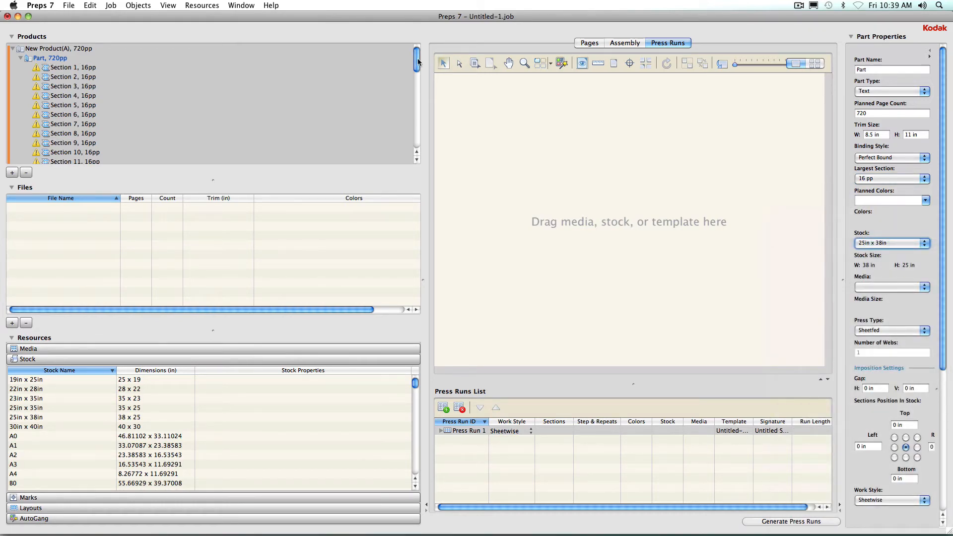
mouse_move(418, 62)
mouse_down()
mouse_move(417, 140)
mouse_move(414, 58)
mouse_up()
click(75, 67)
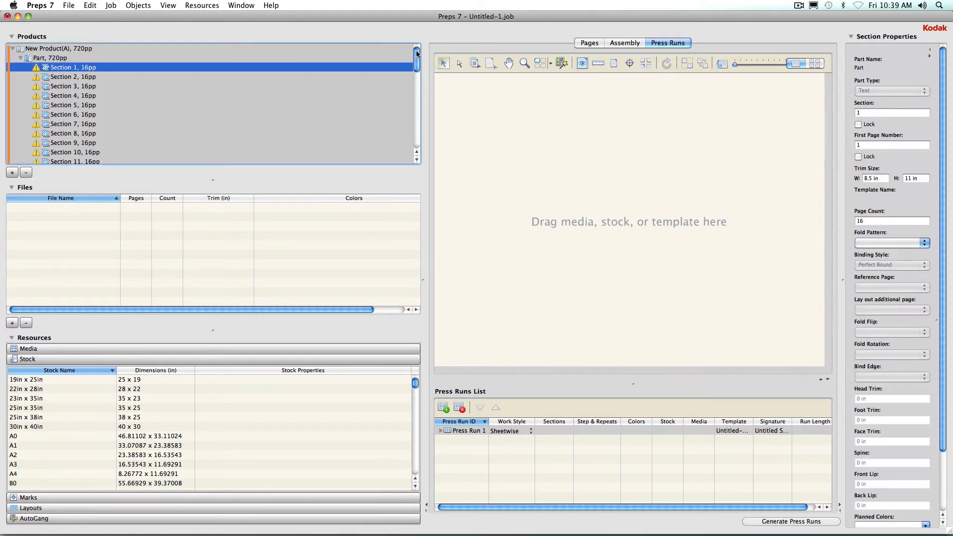
drag(417, 54, 230, 155)
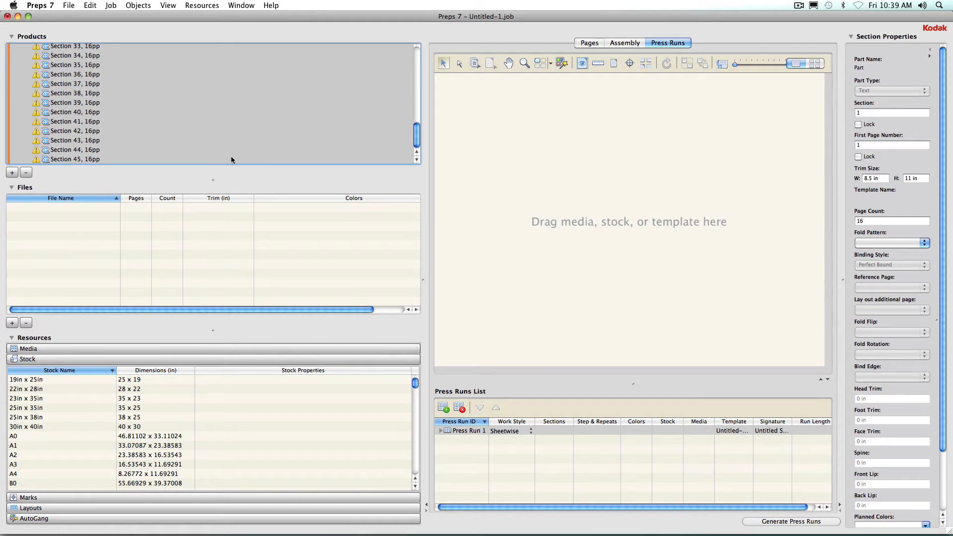
shift+click(103, 158)
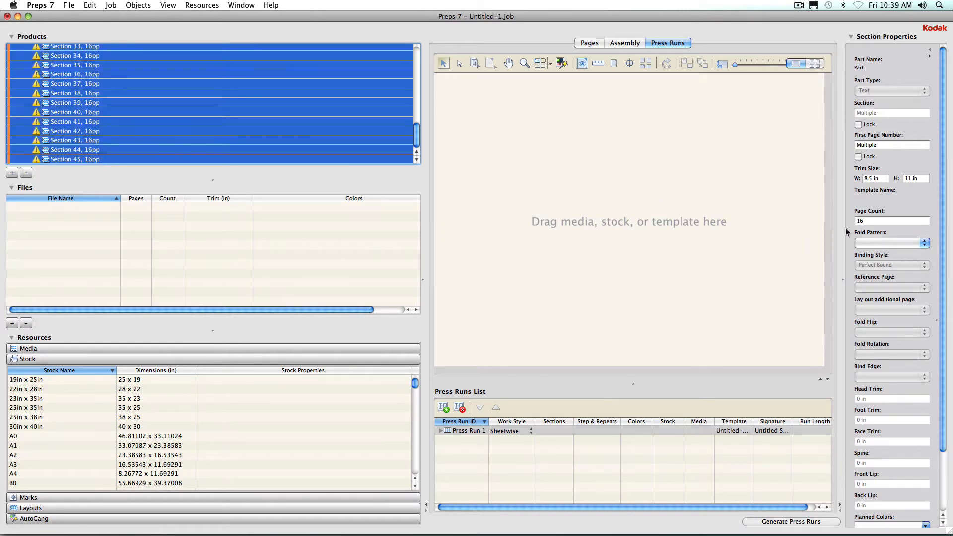
Browse fold patterns and assign JDF-F16-8, flipped, to the selected sections.
click(876, 243)
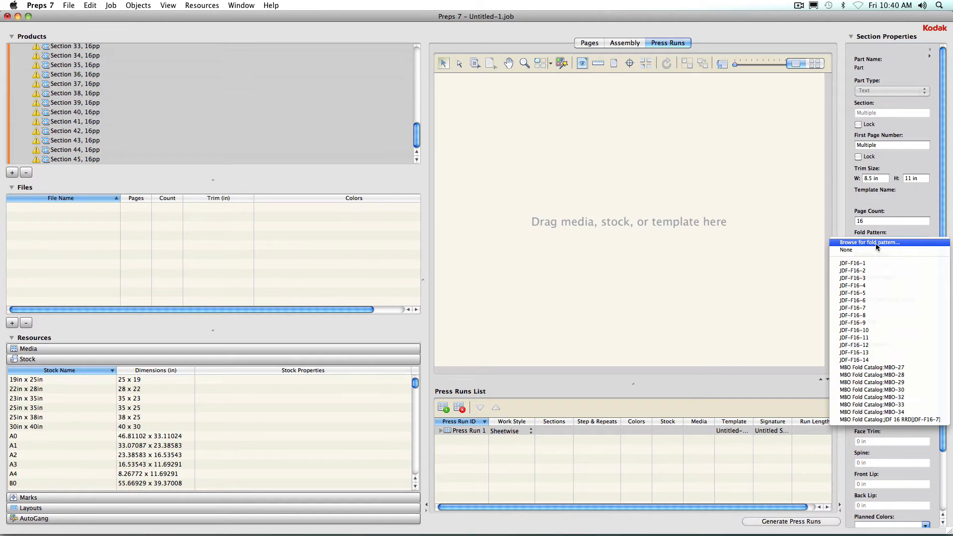
click(875, 243)
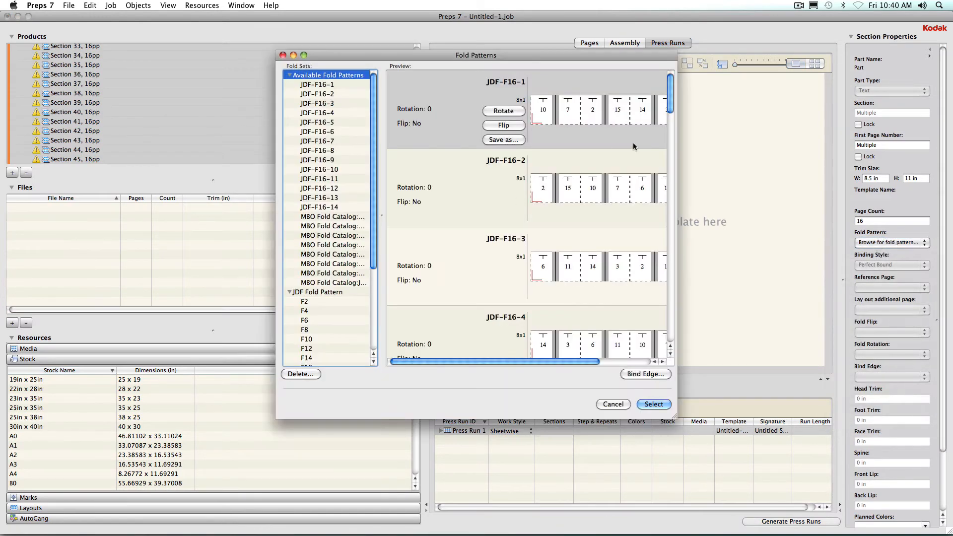
drag(671, 104, 671, 176)
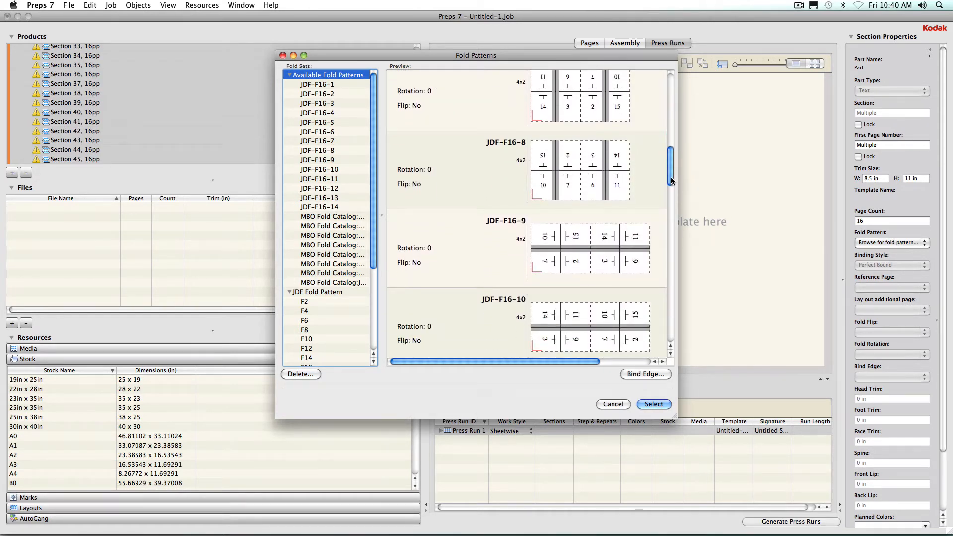
click(463, 156)
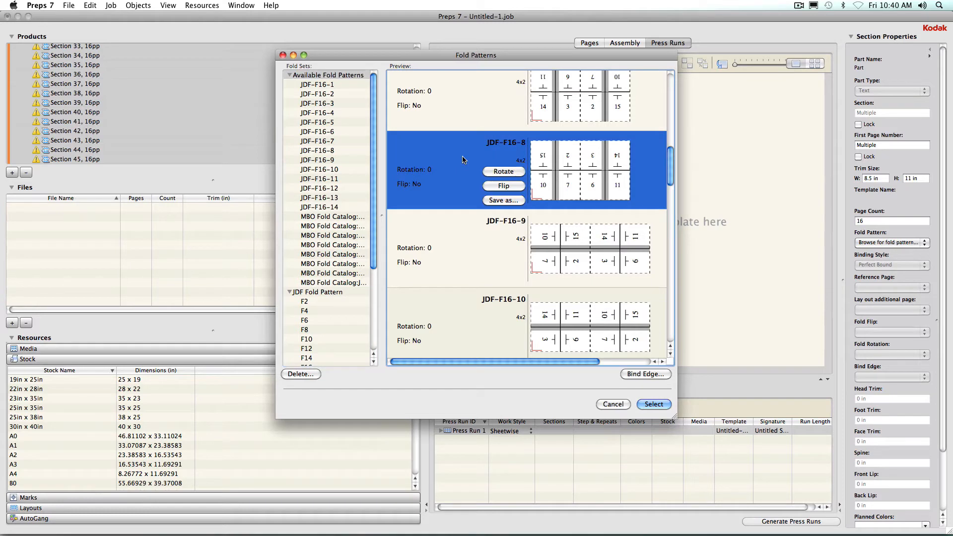
click(502, 186)
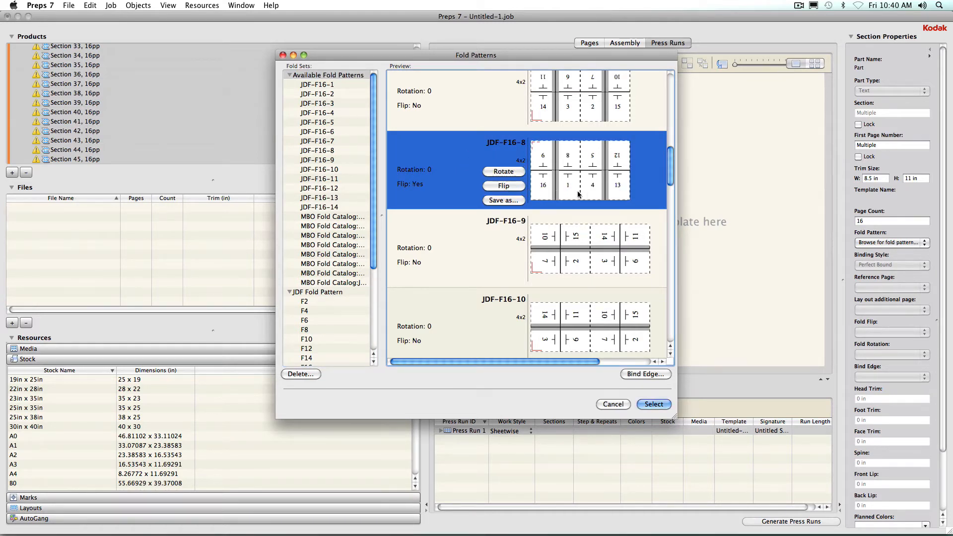
click(514, 189)
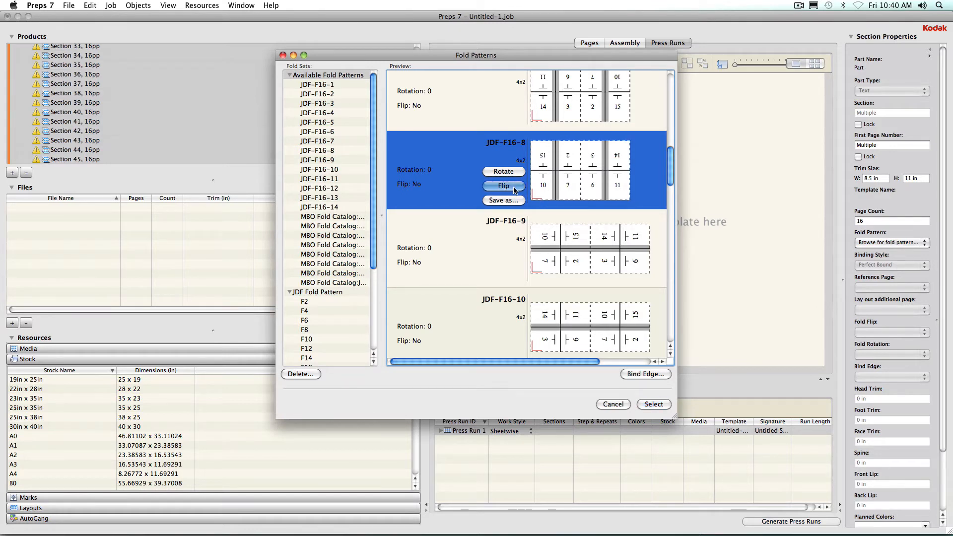
click(514, 189)
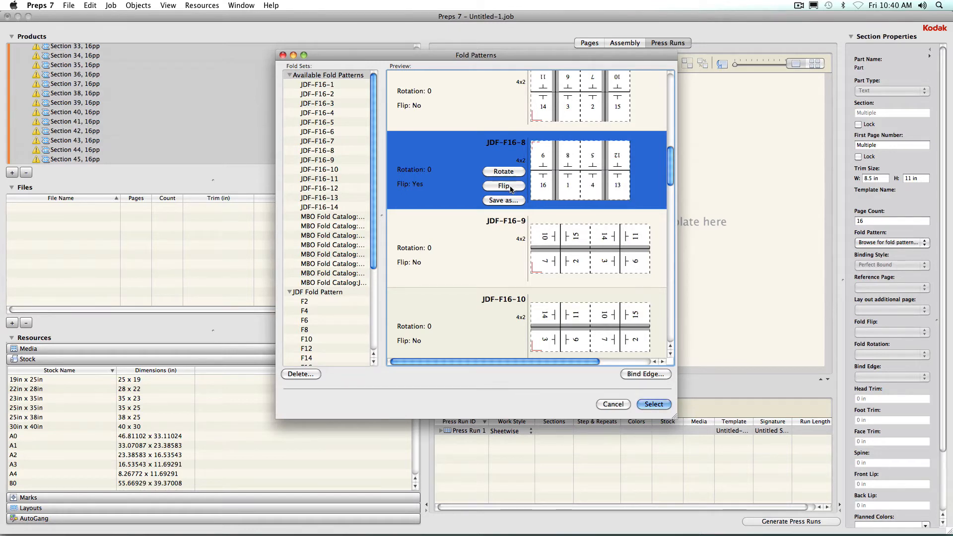
click(654, 405)
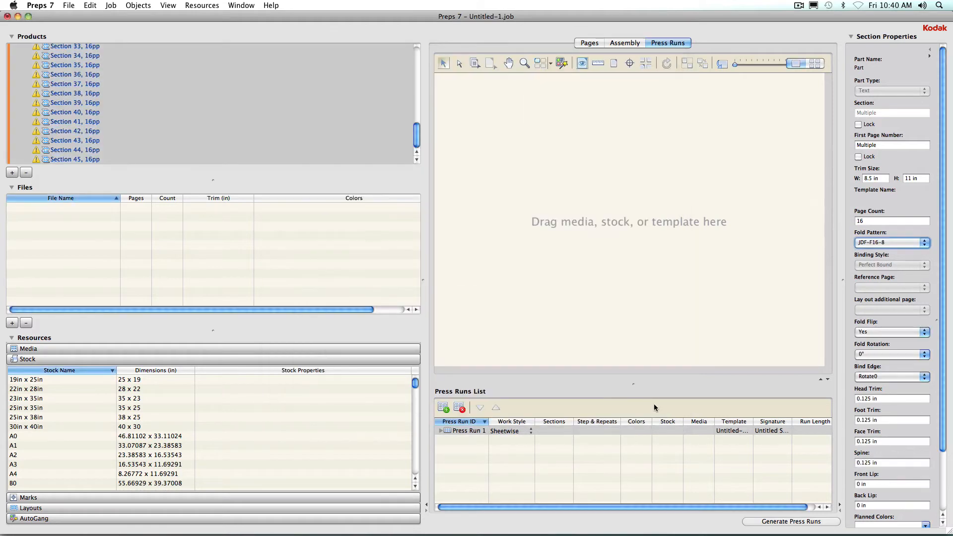
Generate the press runs for the selected sections and select Press Run 1.
click(786, 522)
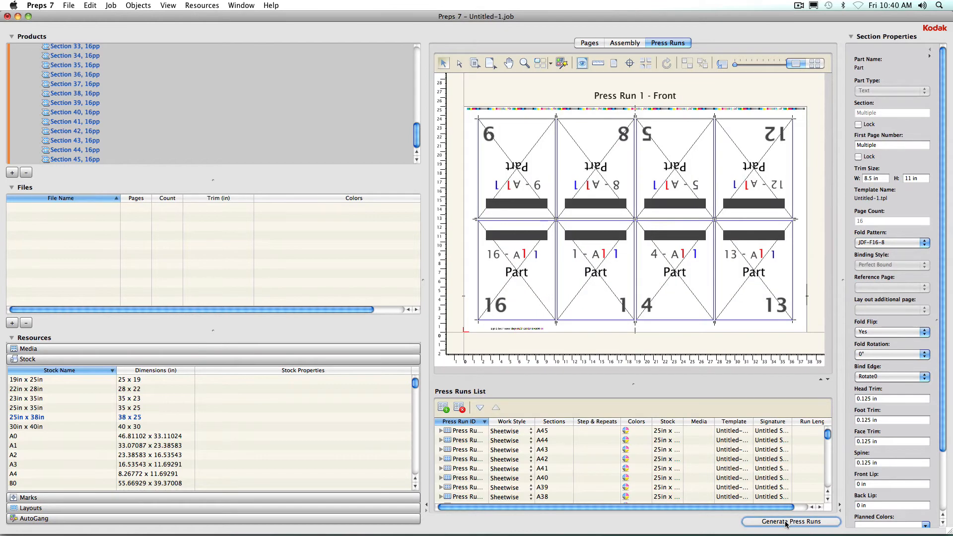
drag(827, 437, 826, 482)
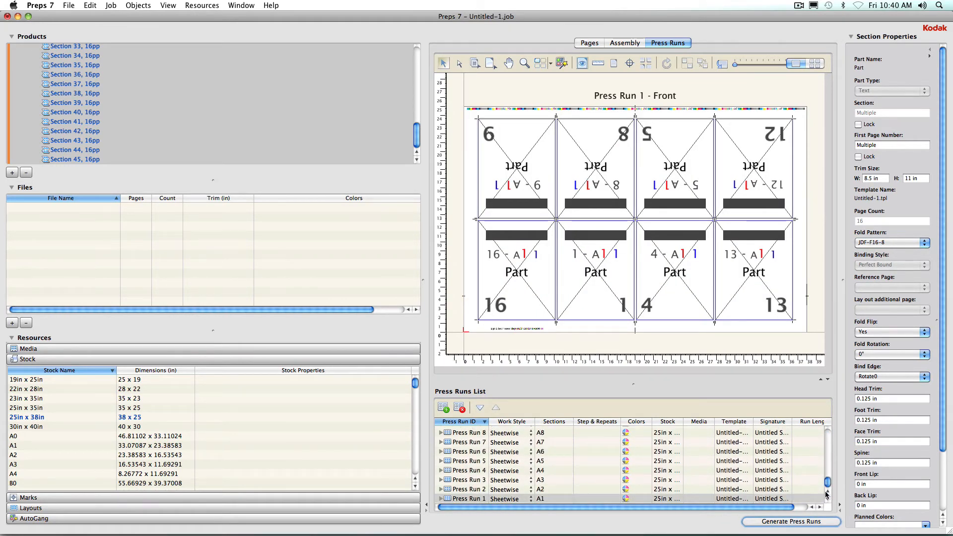
click(477, 500)
Step through the last press runs in the list to review their page imposition.
scroll(475, 467, up, 15)
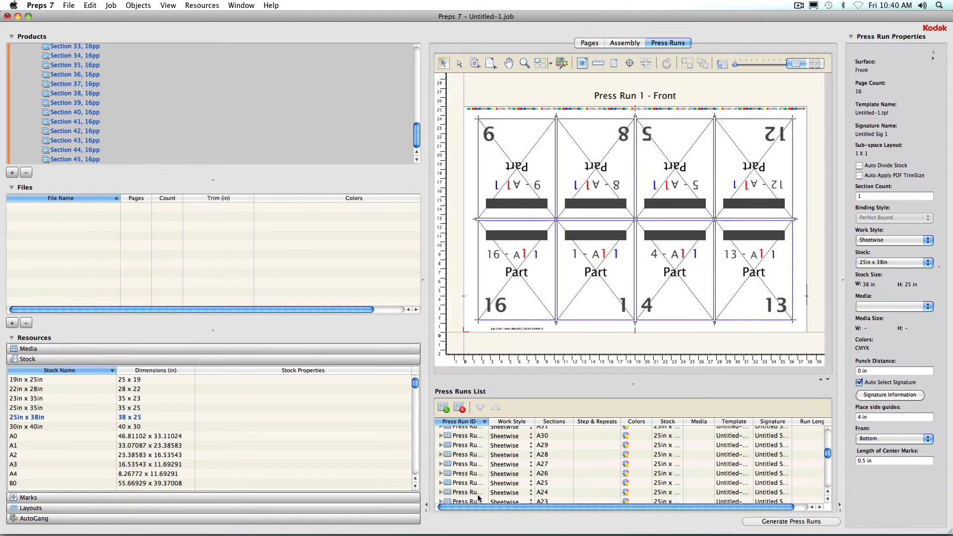
click(469, 432)
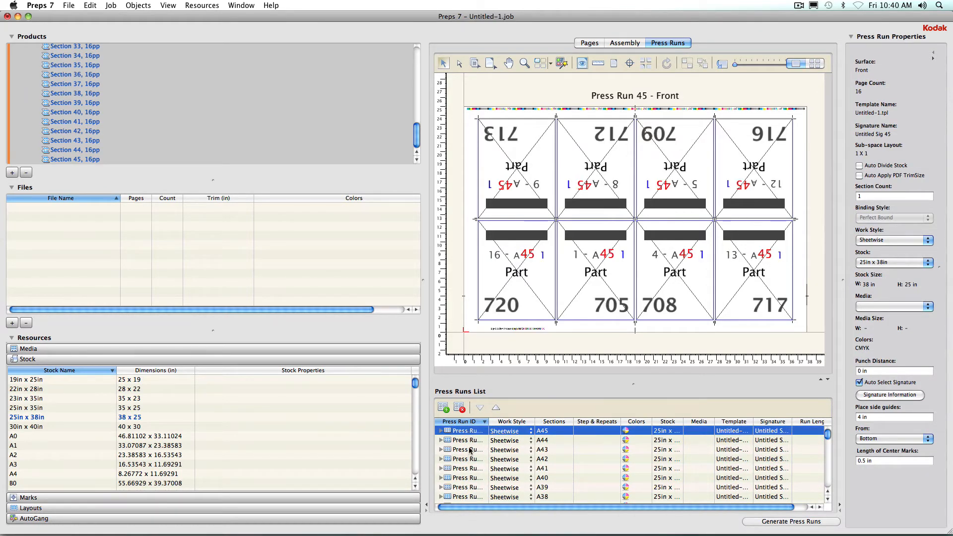
click(469, 440)
click(470, 450)
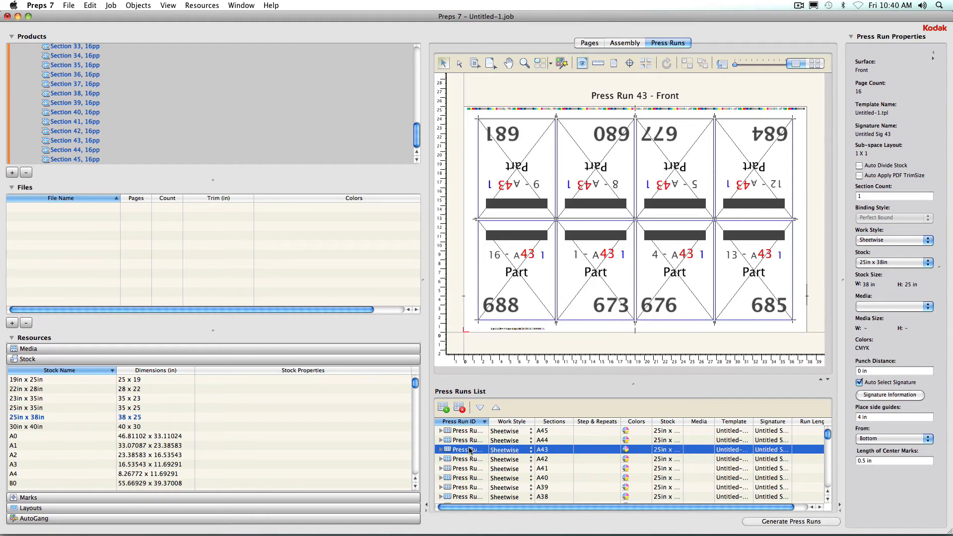
click(820, 64)
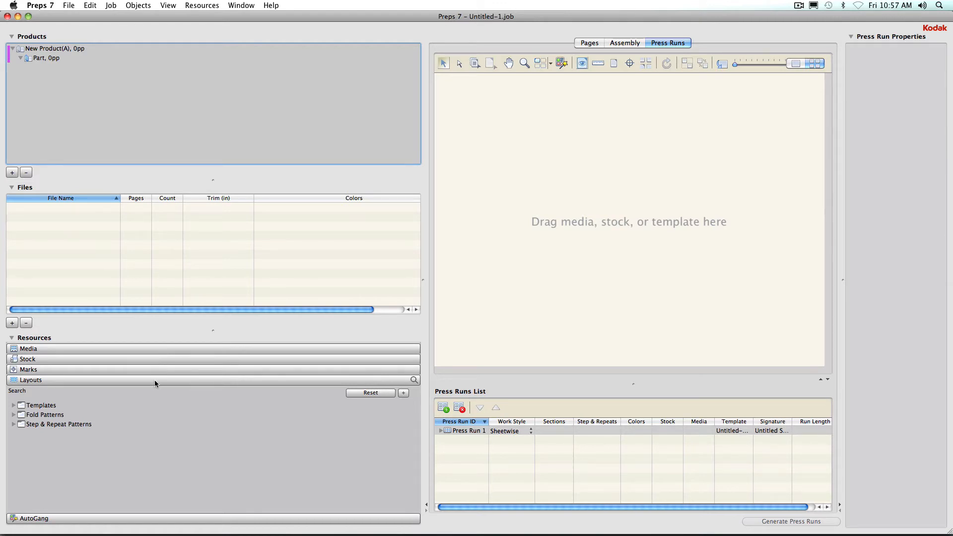
Browse the layout templates and place the 10pg8Sheet.tpl template onto the press run area.
click(14, 406)
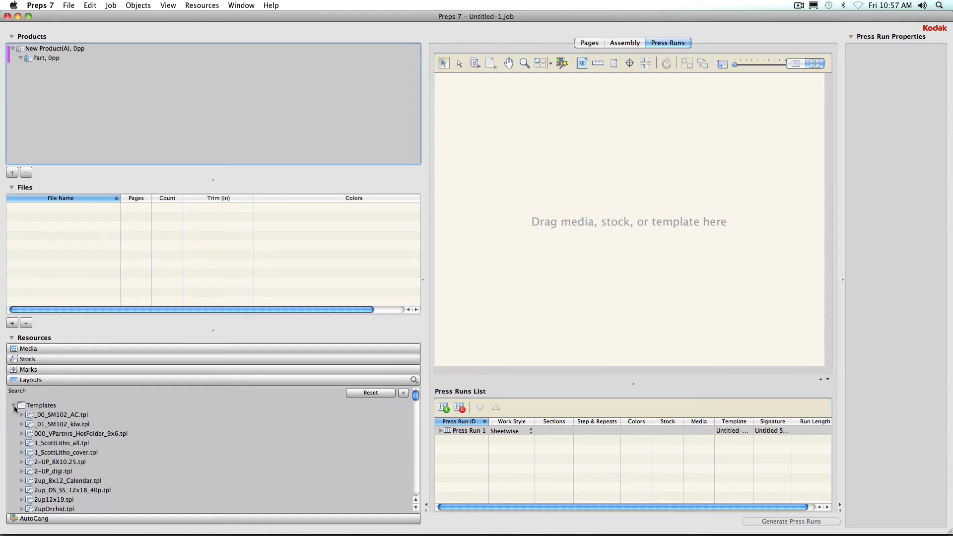
scroll(169, 447, down, 3)
scroll(170, 449, down, 10)
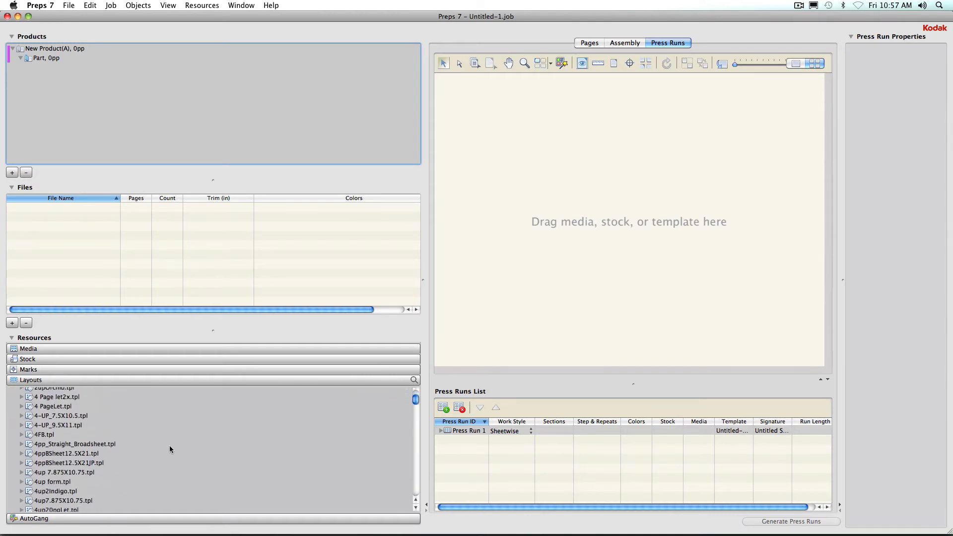
scroll(169, 449, down, 7)
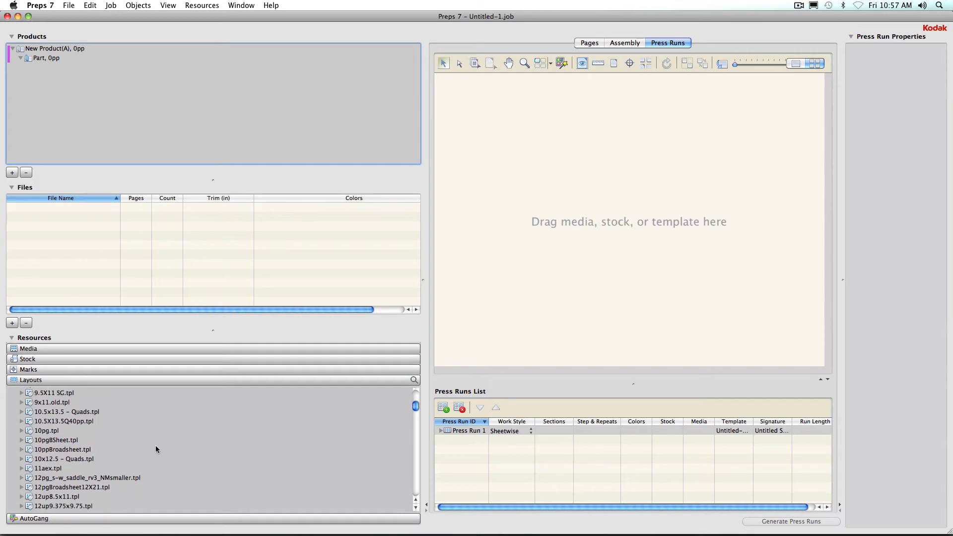
click(44, 440)
drag(44, 442, 594, 209)
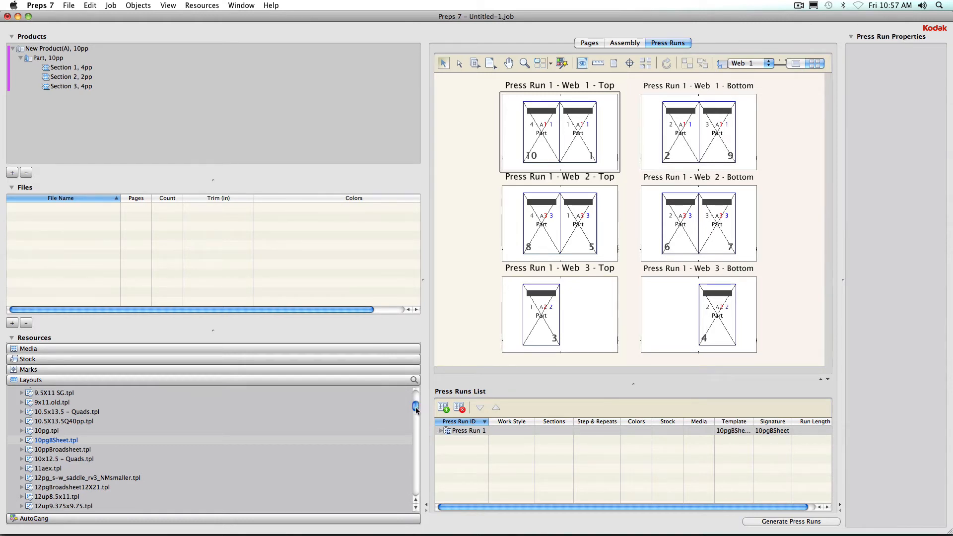
Search the layouts for name 16 with a page count equal to 16.
drag(415, 406, 415, 394)
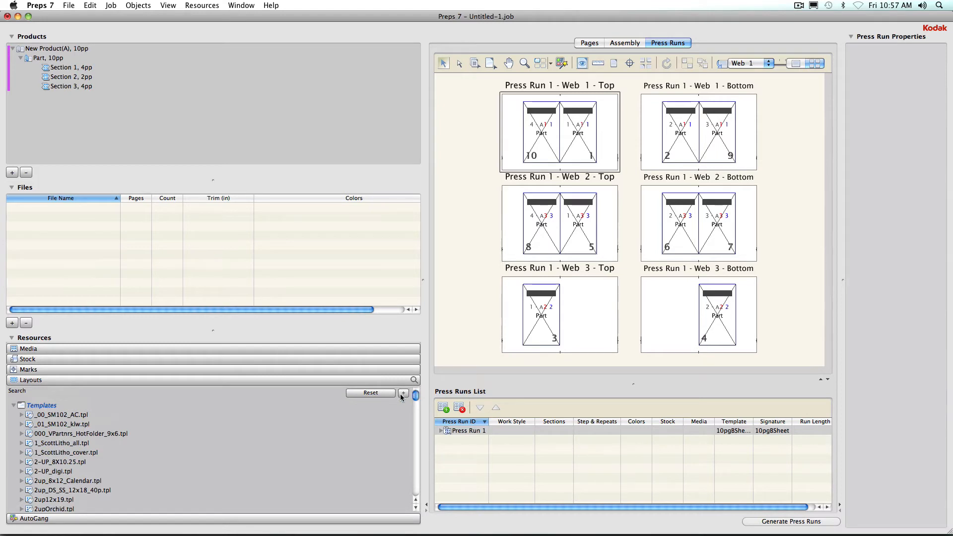
click(401, 394)
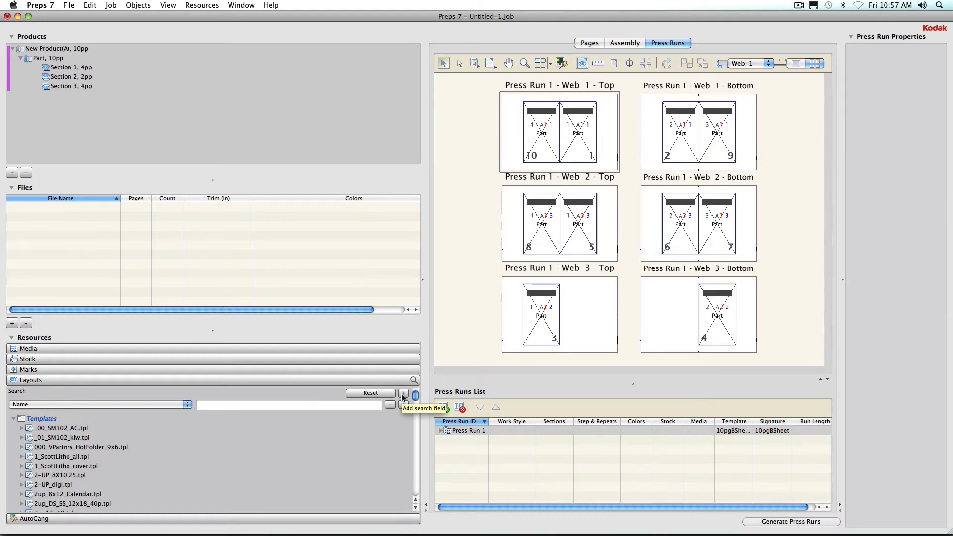
click(208, 406)
text(16)
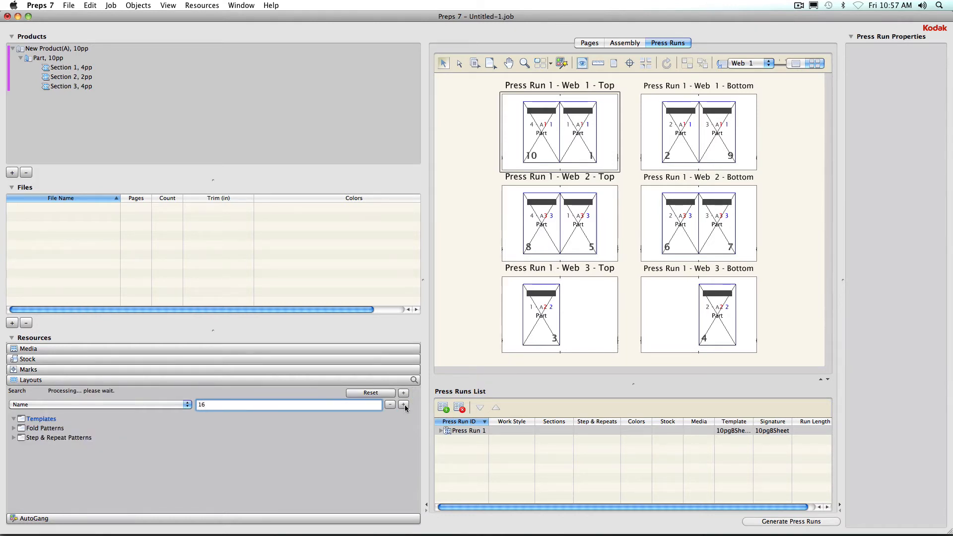
click(403, 404)
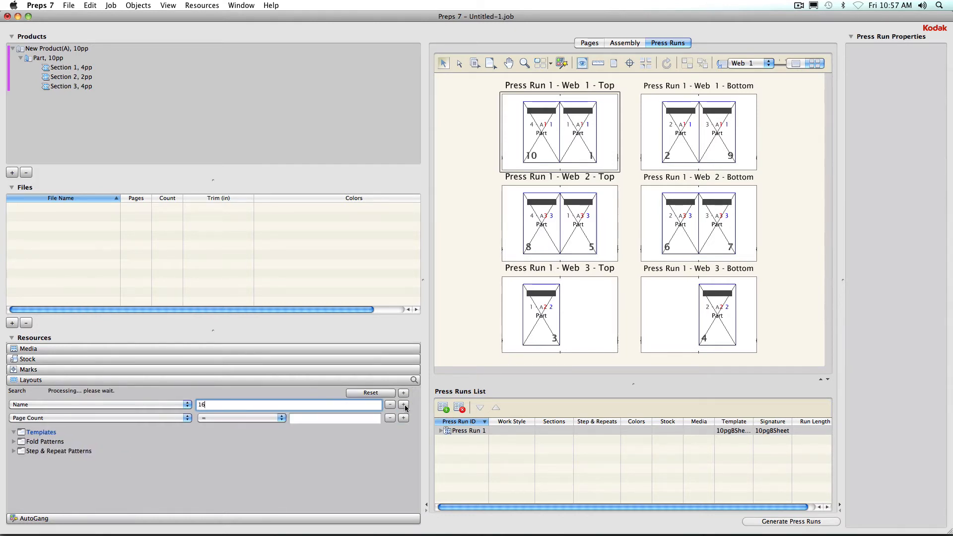
click(220, 418)
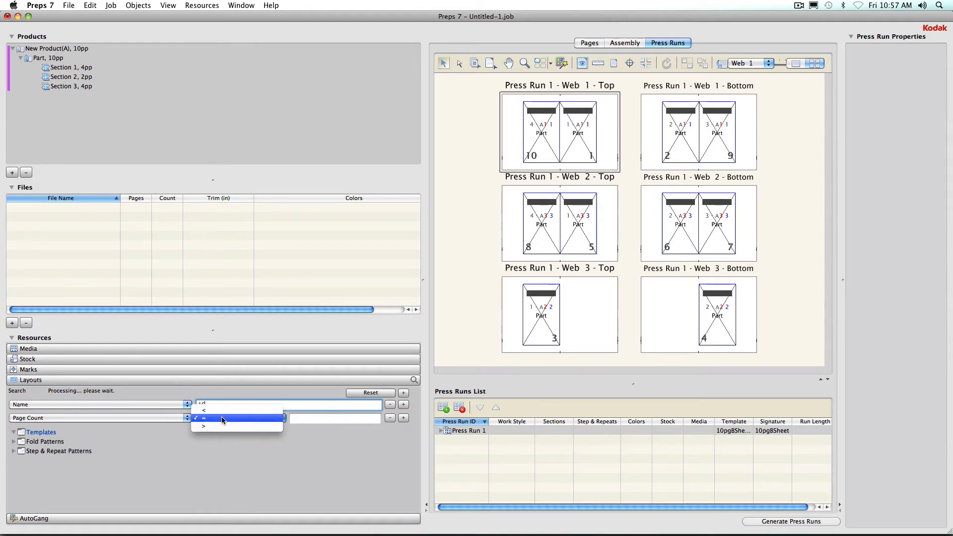
click(222, 418)
click(298, 419)
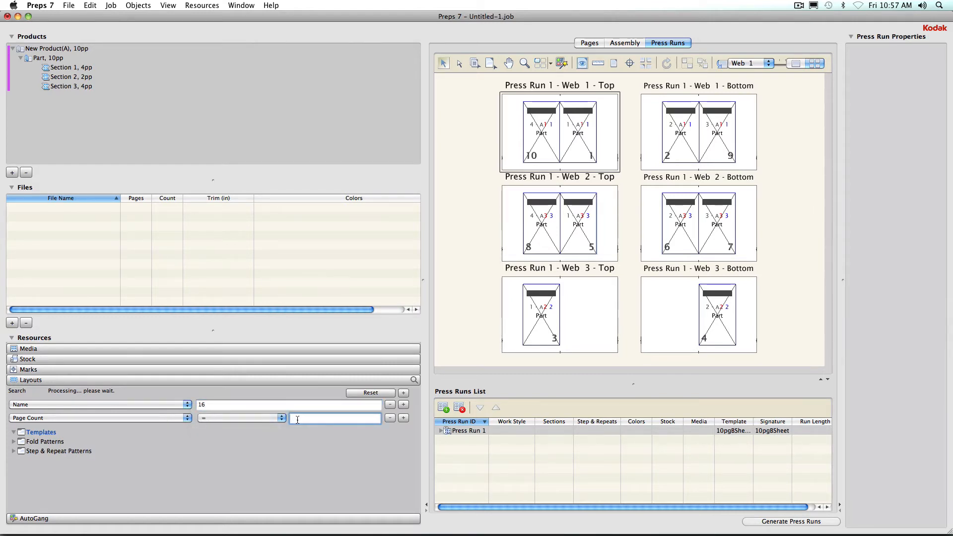
text(16)
Add Saddle-Stitched binding style and a Sheetwise work style criterion to the layout search.
click(401, 418)
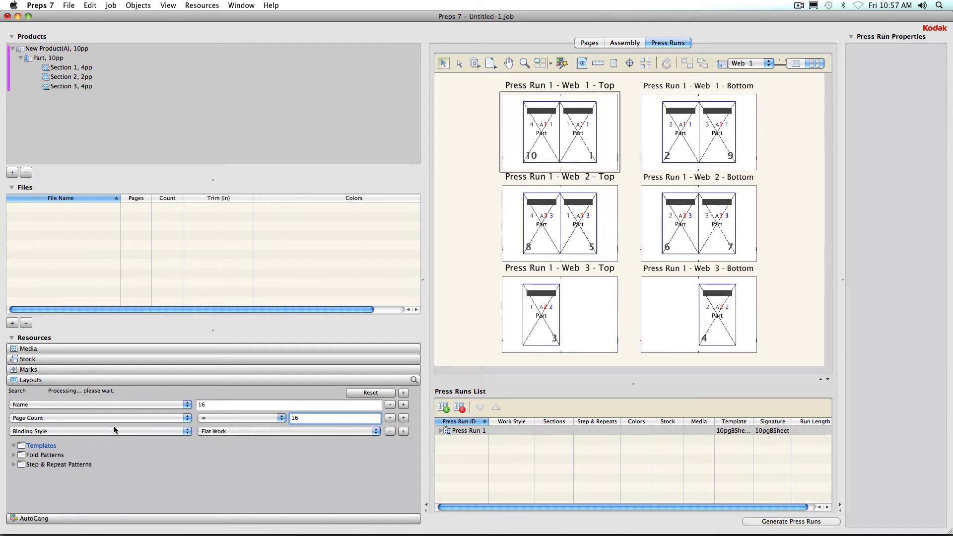
click(252, 430)
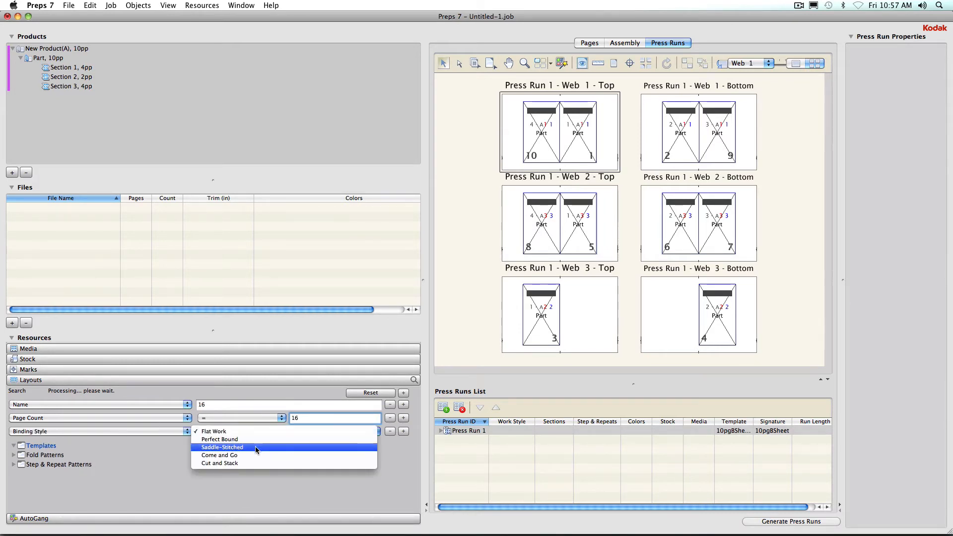
click(255, 447)
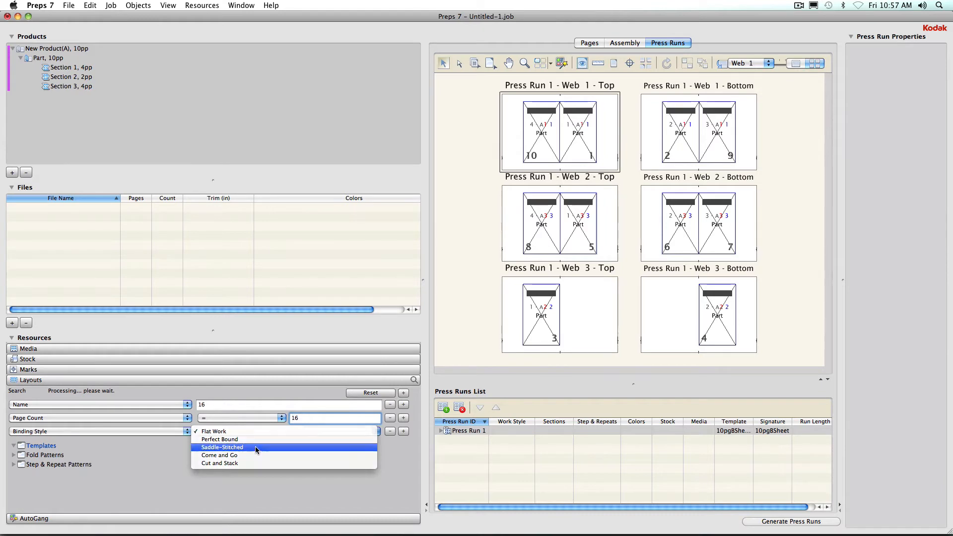
click(403, 431)
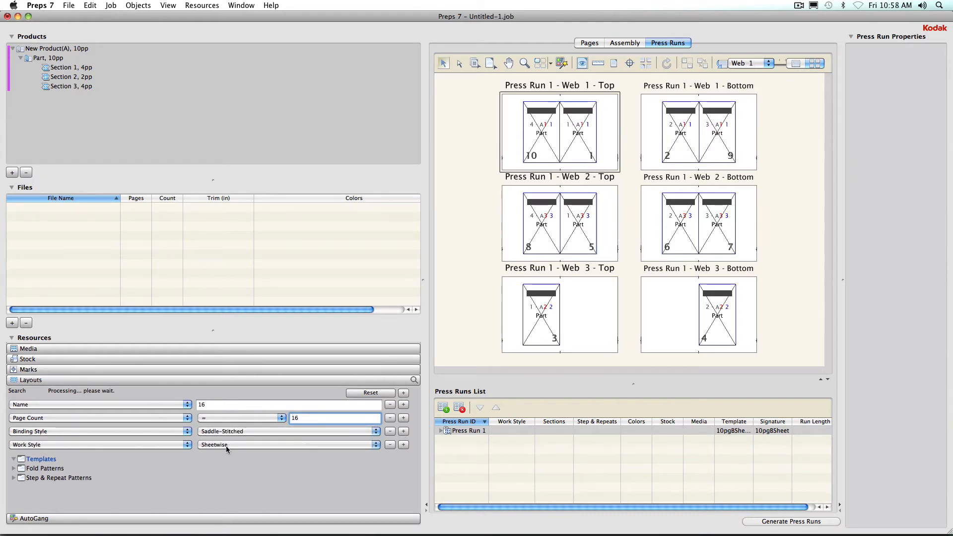
Add empty page size and stock size width and height criteria to the layout search.
click(403, 445)
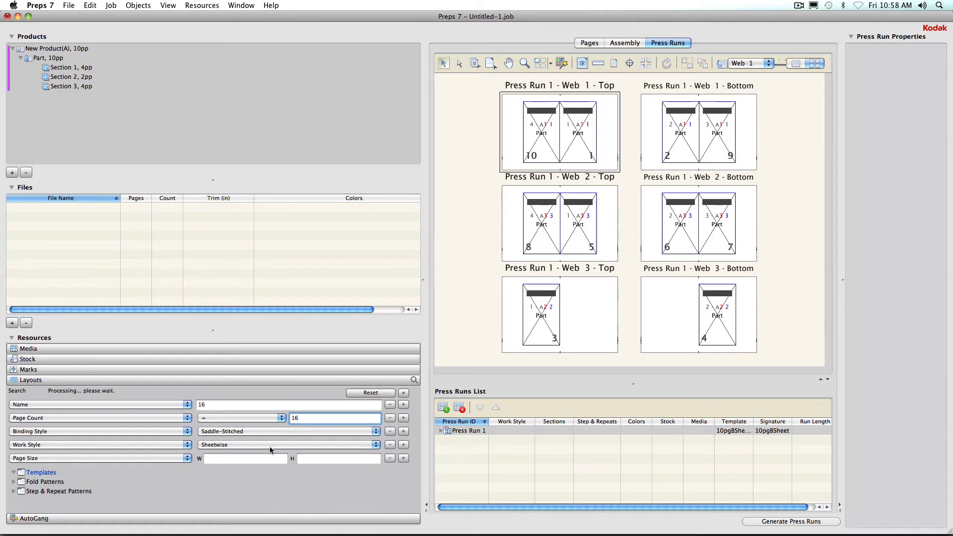
click(213, 456)
click(317, 458)
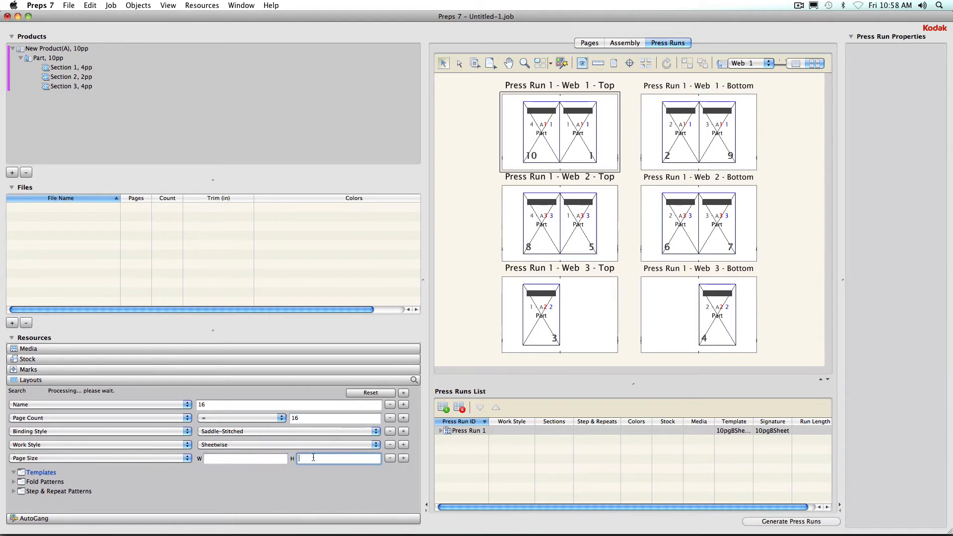
click(401, 458)
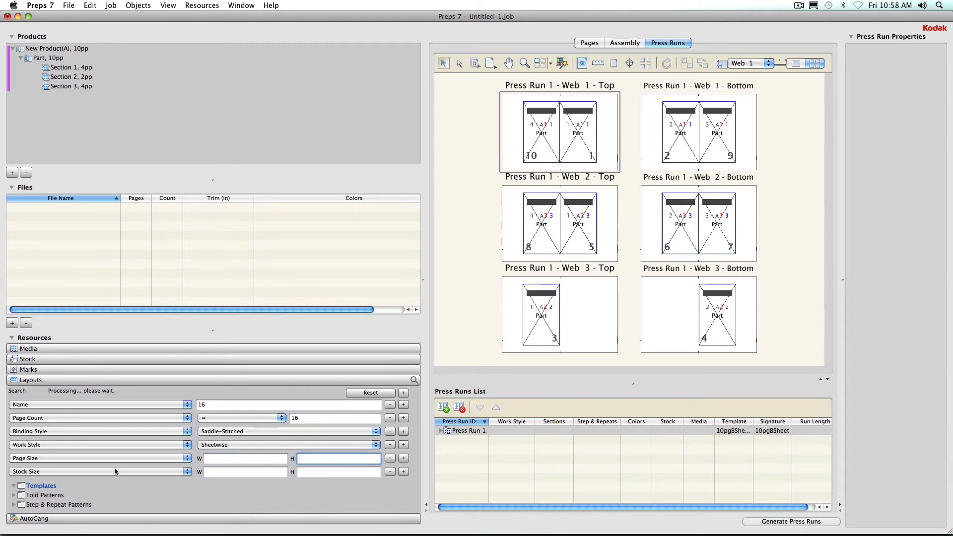
click(217, 473)
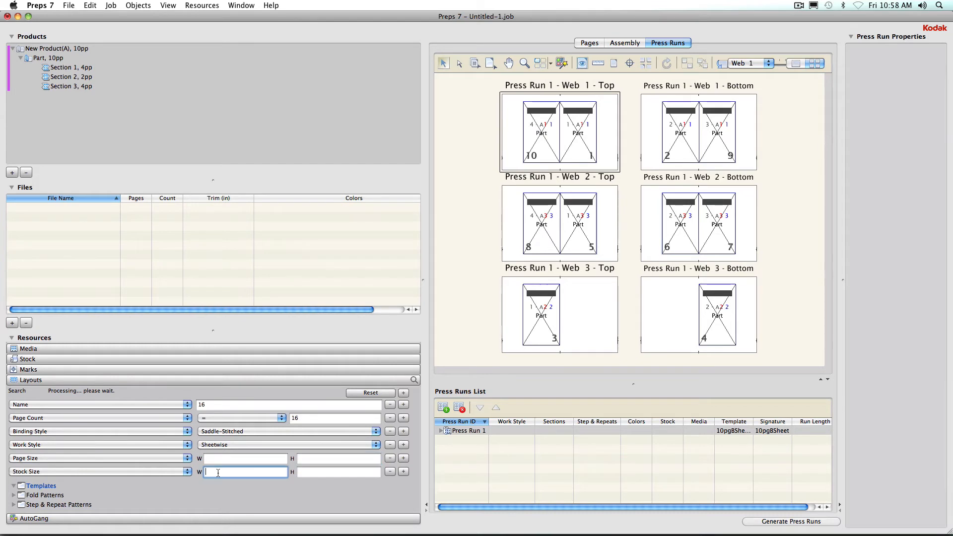
click(315, 474)
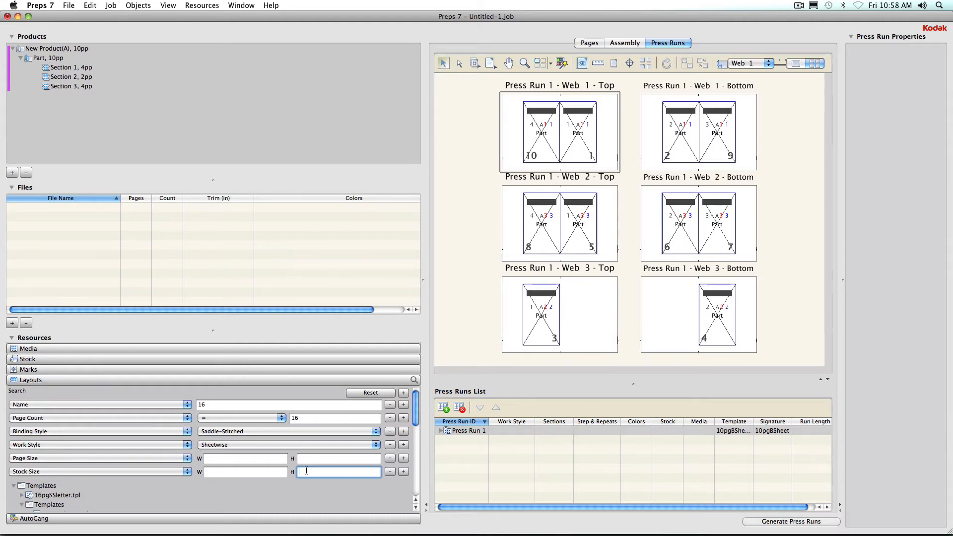
Scroll through the matching templates and fold patterns in the search results.
scroll(307, 470, down, 5)
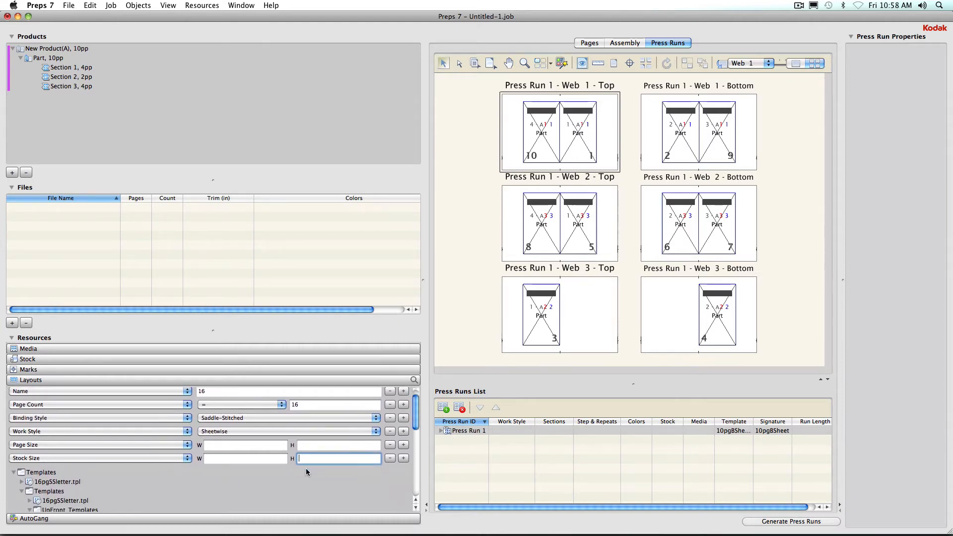
scroll(305, 468, down, 5)
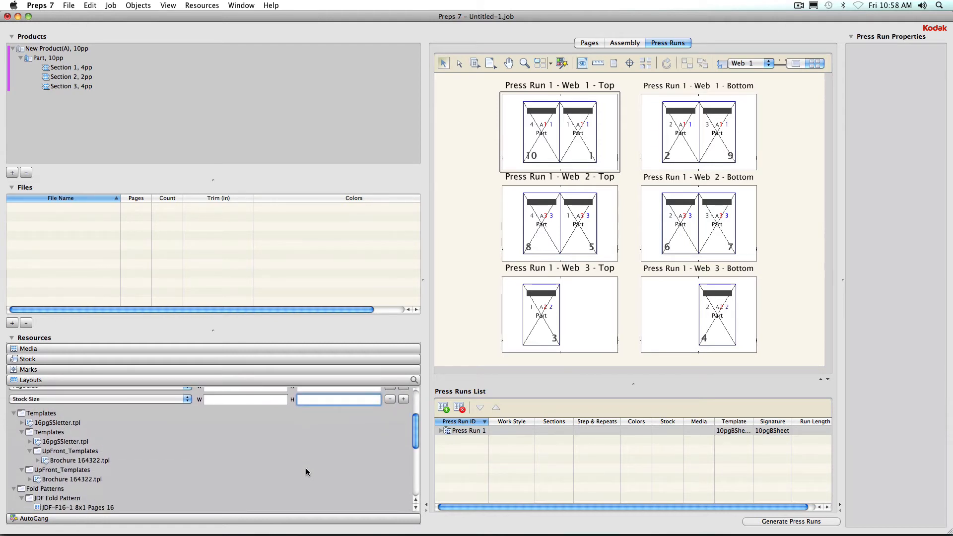
scroll(306, 469, up, 5)
scroll(306, 469, down, 8)
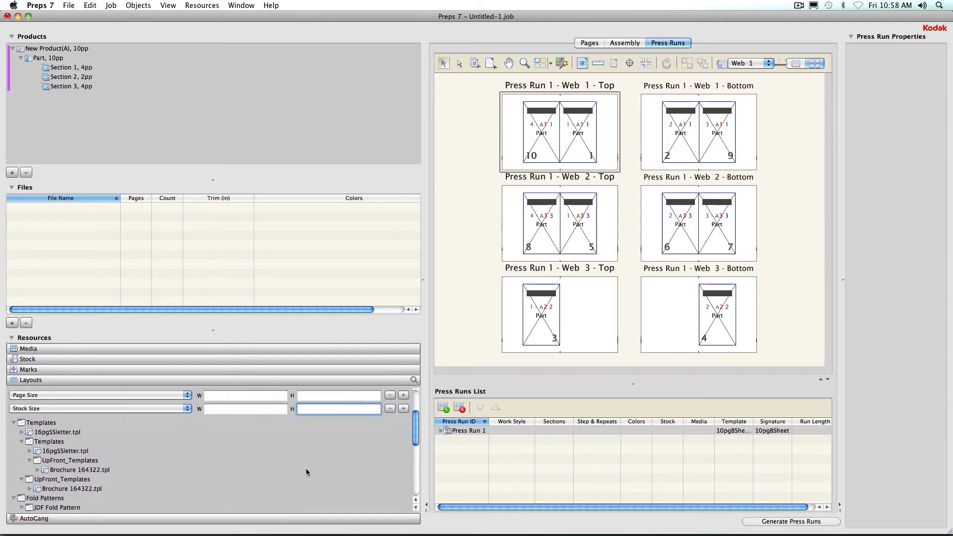
scroll(244, 497, up, 10)
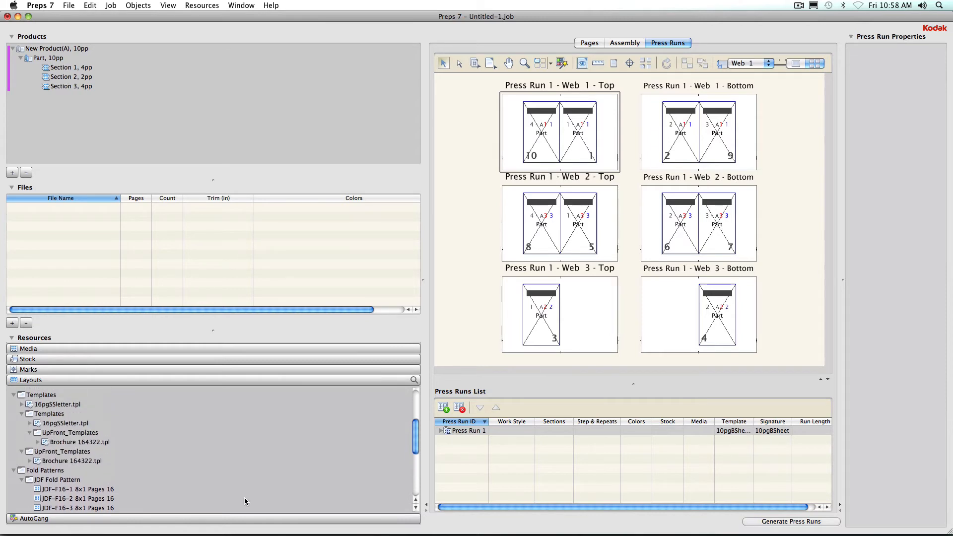
scroll(245, 496, up, 5)
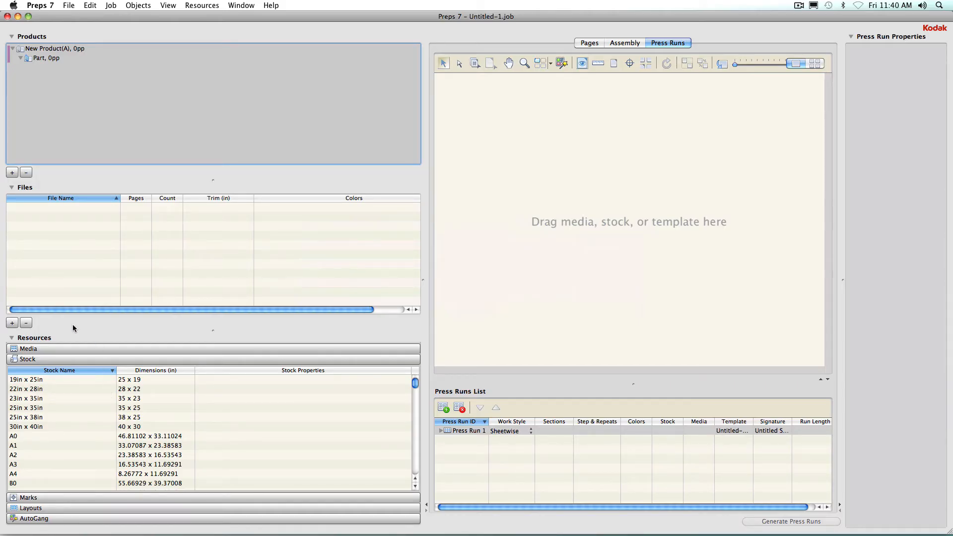
Add the file 1PC58_1K.p1.pdf to the job's files.
click(11, 323)
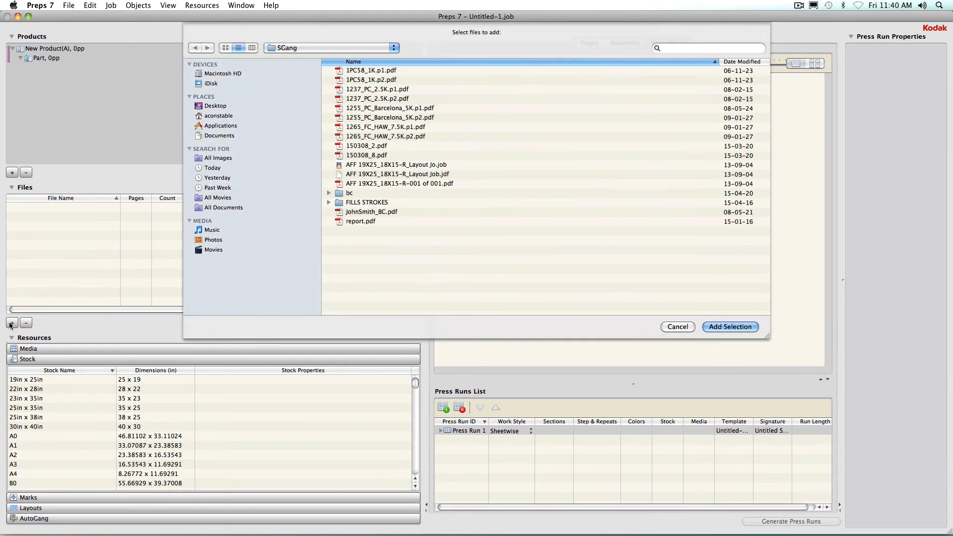
click(384, 71)
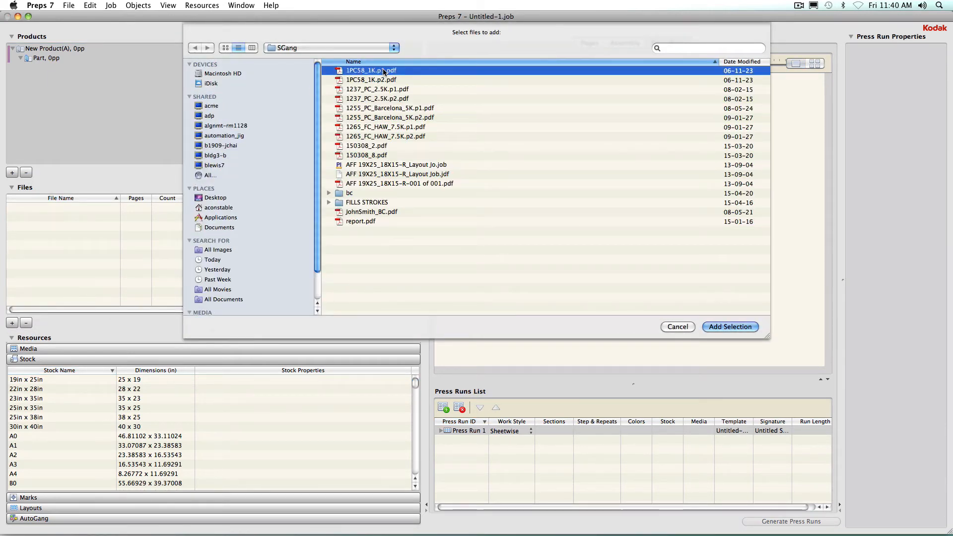
click(740, 327)
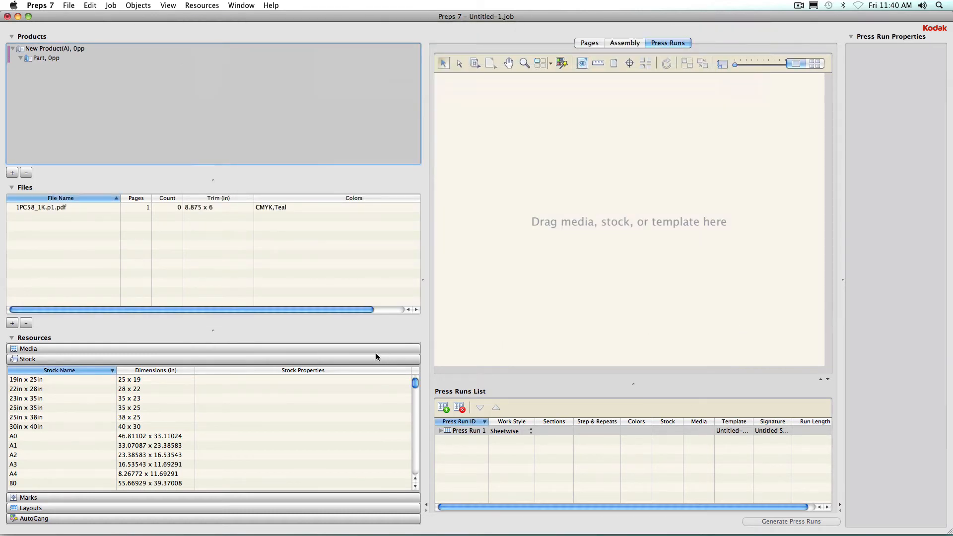
Apply the 30in x 40in stock to the press run and select the 1PC58_1K.p1.pdf file.
double_click(81, 427)
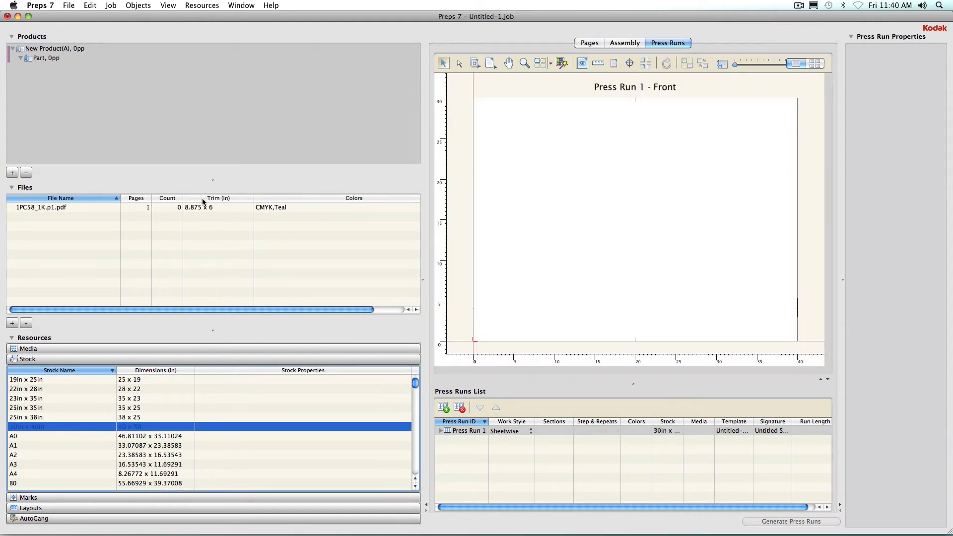
click(78, 209)
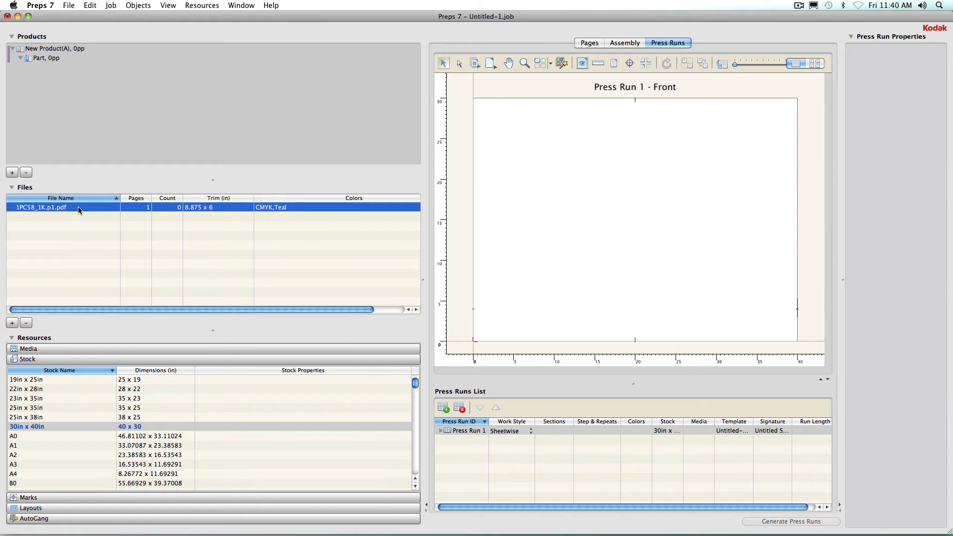
Place the 1PC58_1K.p1.pdf page onto the press run sheet.
drag(55, 207, 548, 133)
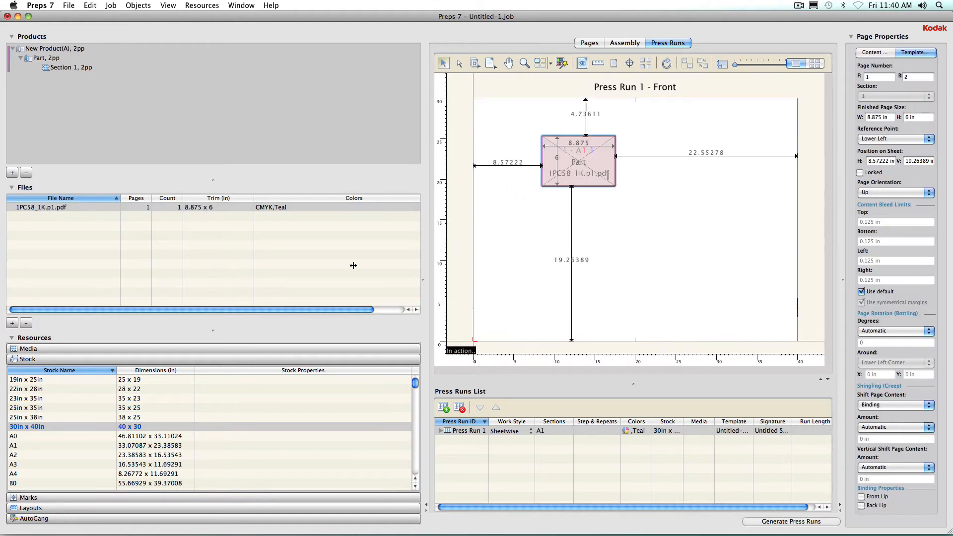
Add the file 1237_PC_2.5K.p1.pdf to the job's files.
click(12, 322)
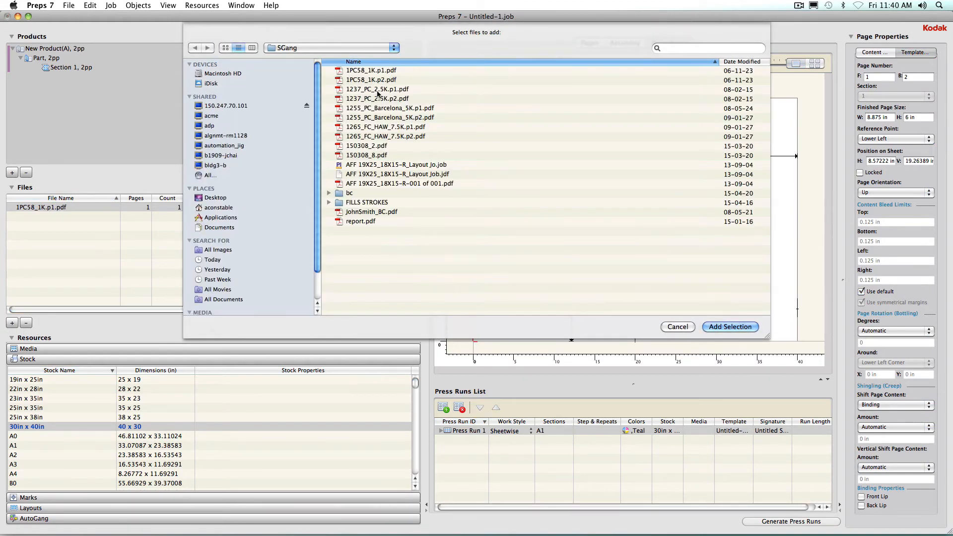
click(377, 90)
click(728, 326)
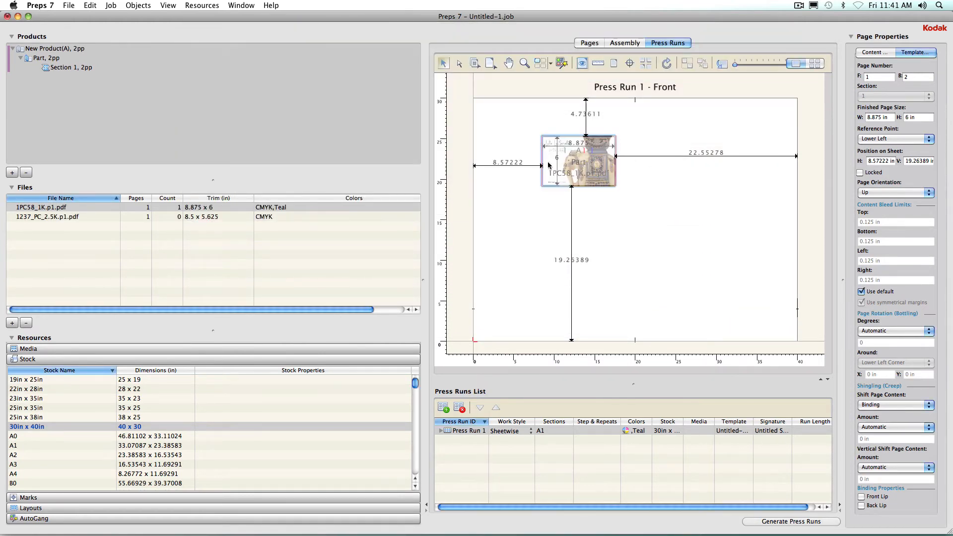
Position the placed page 1 in from the sheet's left edge and 1 in from its top edge.
double_click(508, 164)
text(1)
key(Return)
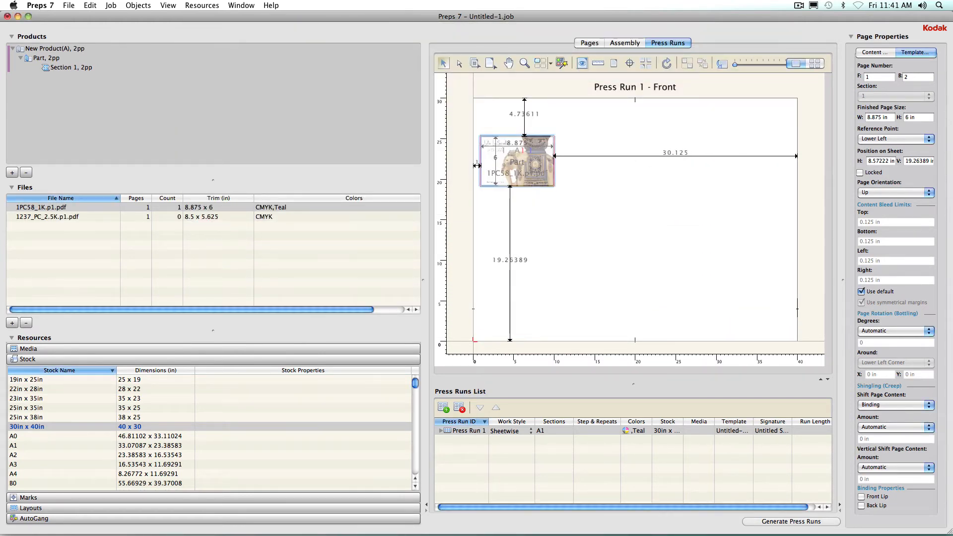
double_click(533, 115)
text(1)
key(Return)
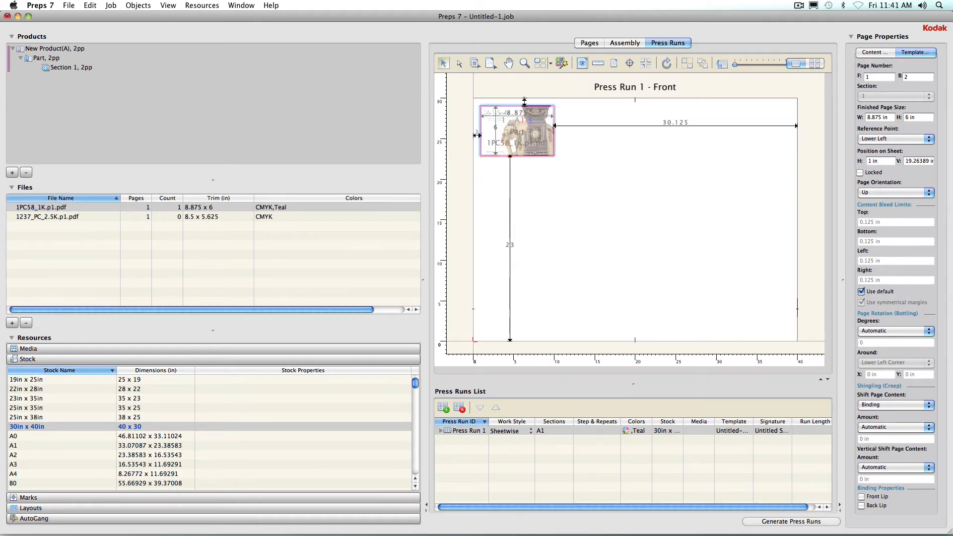
Step and repeat the page into a 4 x 3 grid with the Step & Repeat tool and move the grid.
click(540, 63)
drag(535, 165, 778, 225)
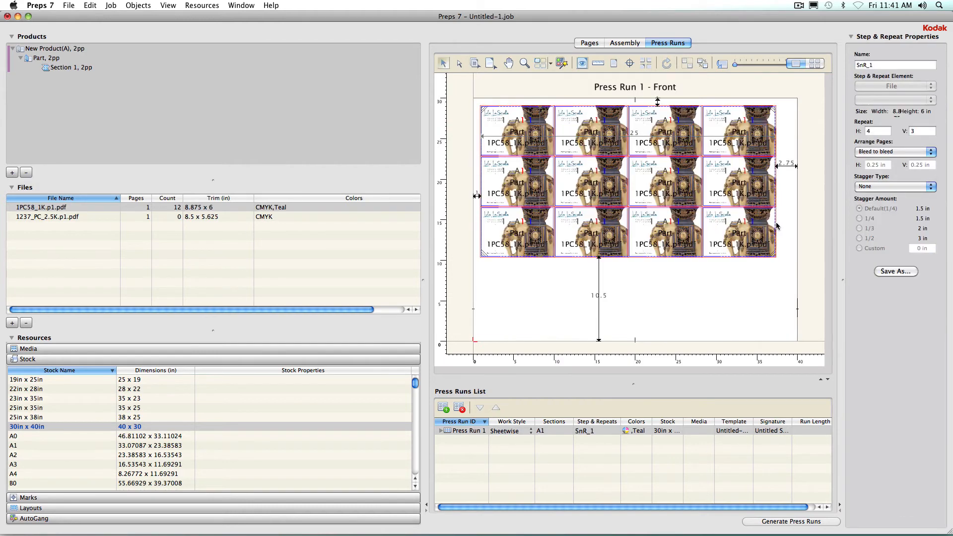
mouse_move(604, 228)
mouse_down()
mouse_move(617, 234)
mouse_move(612, 293)
mouse_move(611, 238)
mouse_up()
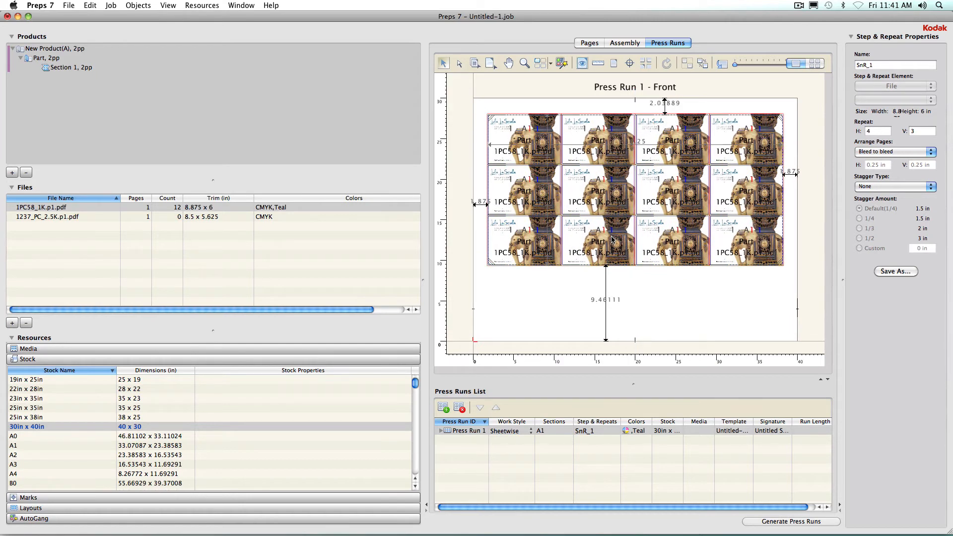
Set the grid's distance from the sheet's top edge to 1 in.
double_click(665, 103)
text(1)
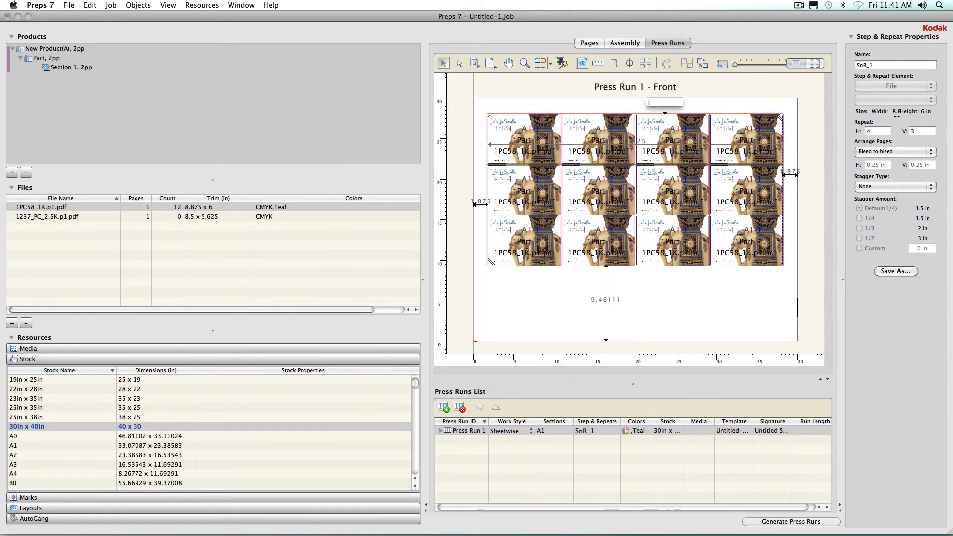
key(Return)
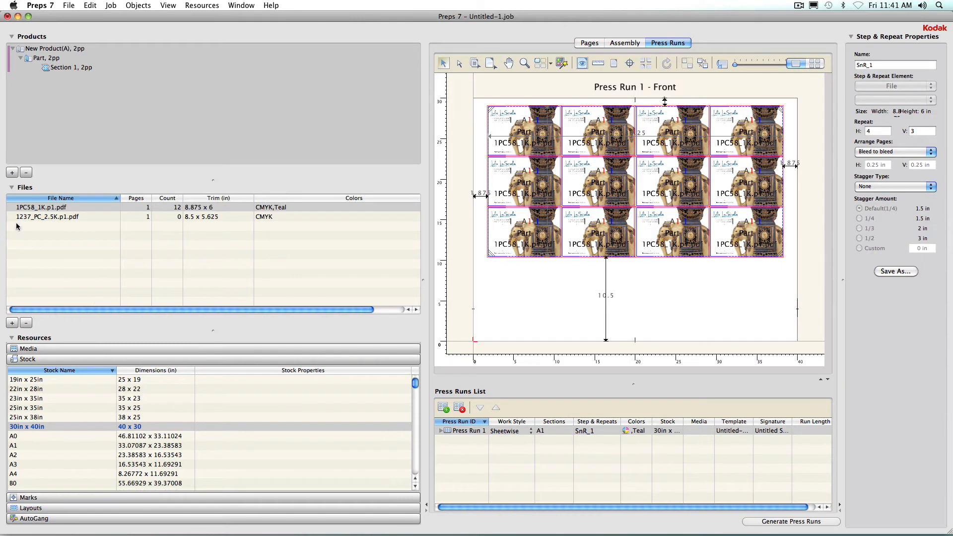
Place 1237_PC_2.5K.p1.pdf below the grid and step-repeat it four across.
drag(44, 218, 489, 310)
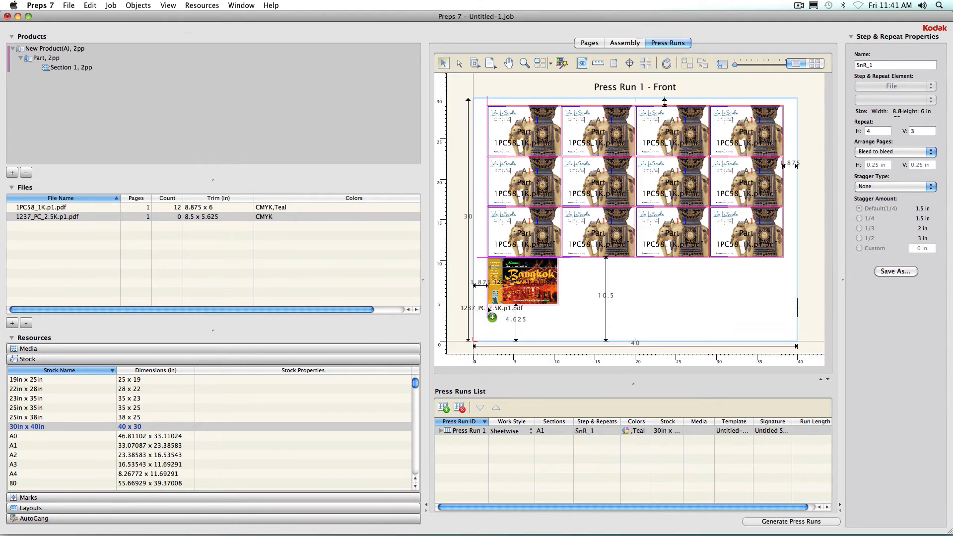
drag(488, 309, 489, 309)
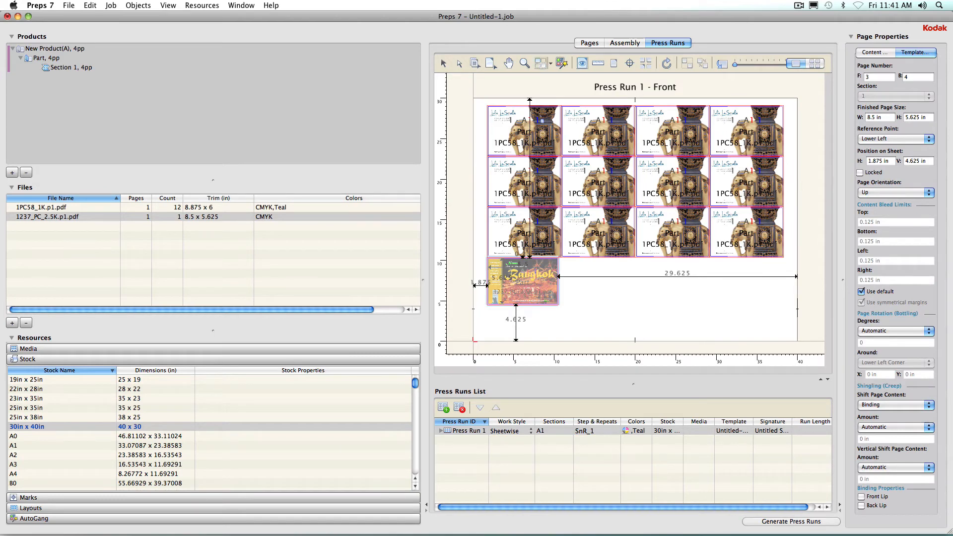
drag(557, 301, 767, 297)
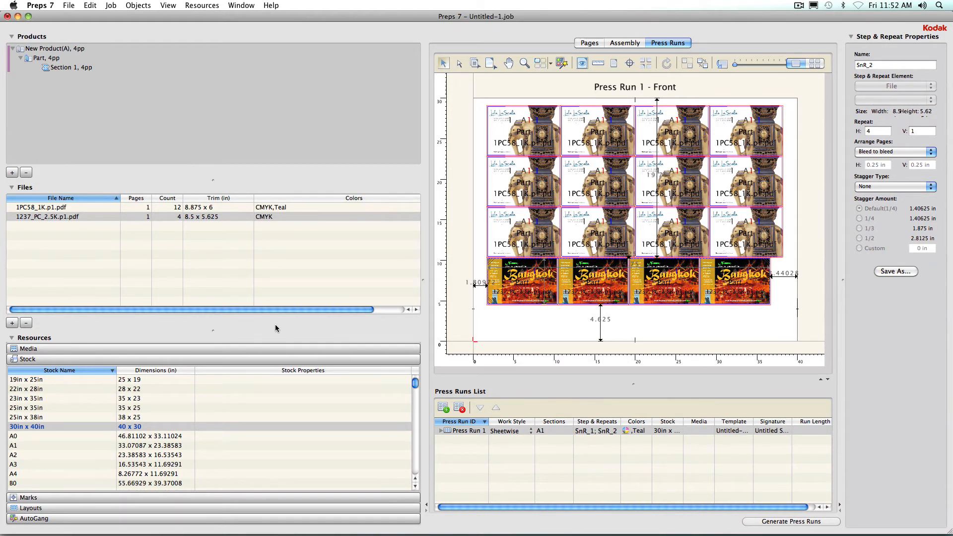
Undo all the placements and step & repeats on the sheet.
key(super+z)
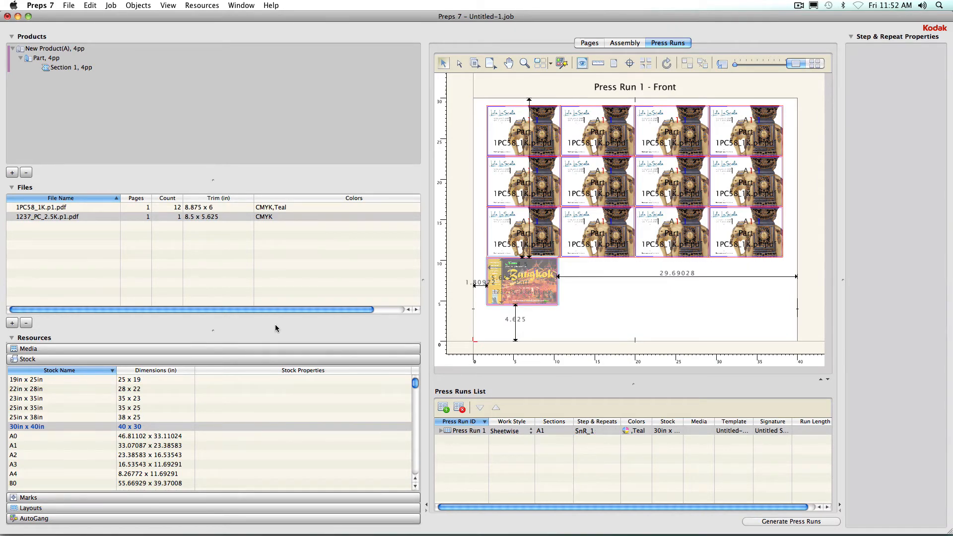
key(super+z)
key(super+z)
key(super+z)
key(super+z)
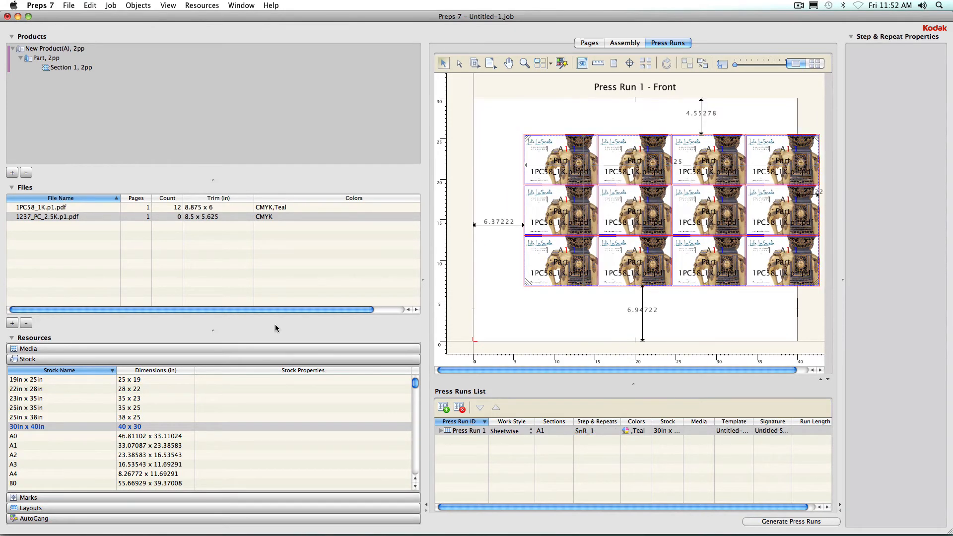
key(super+z)
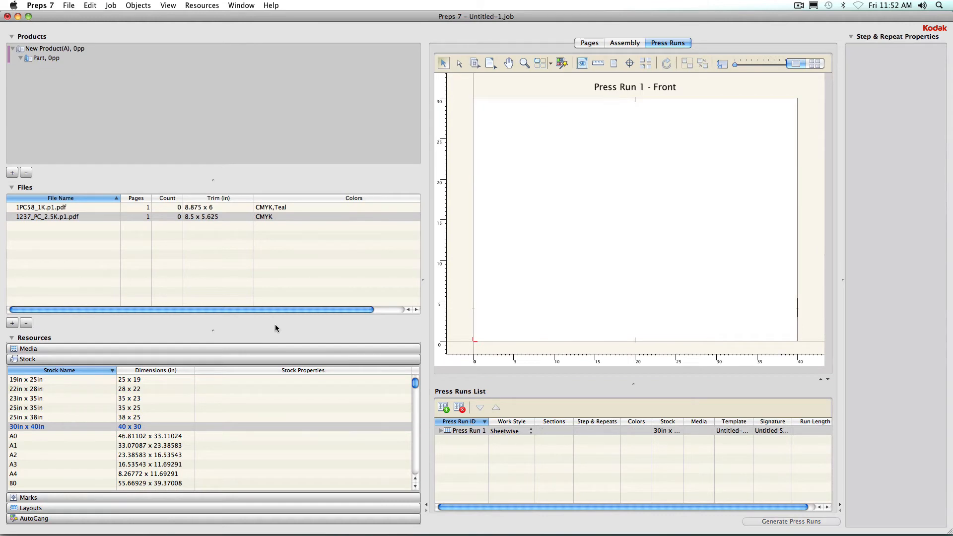
Create a new step & repeat placeholder and fill it with 1PC58_1K.p1.pdf, accepting the cell property update.
click(551, 65)
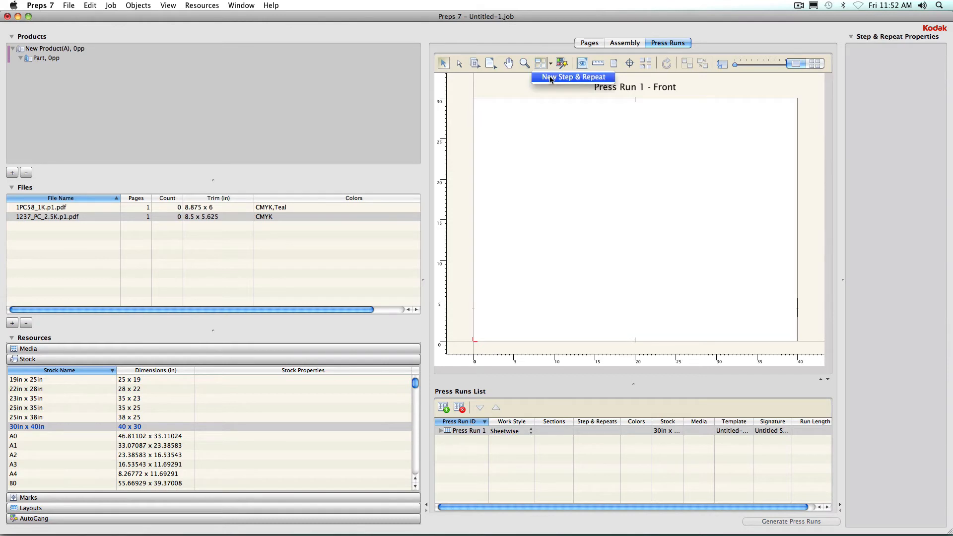
click(551, 78)
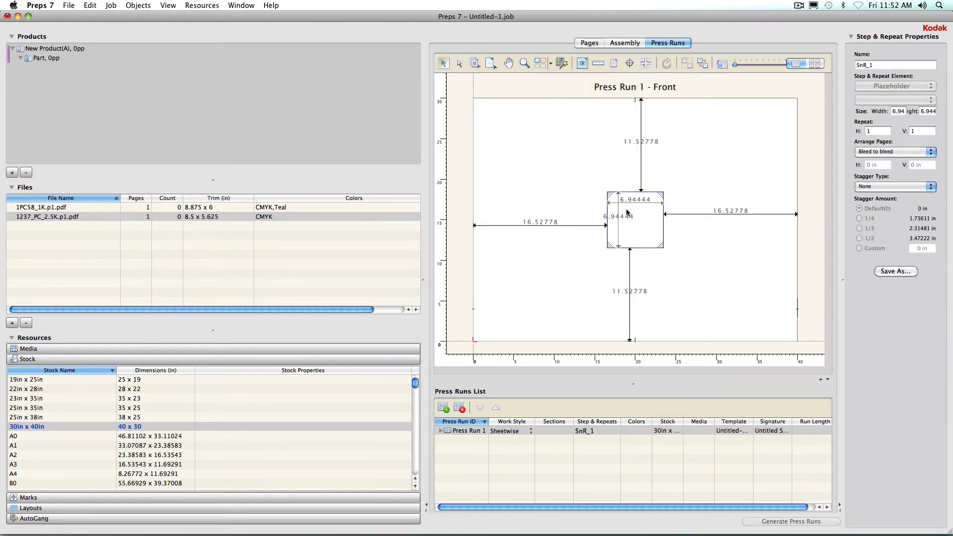
click(52, 215)
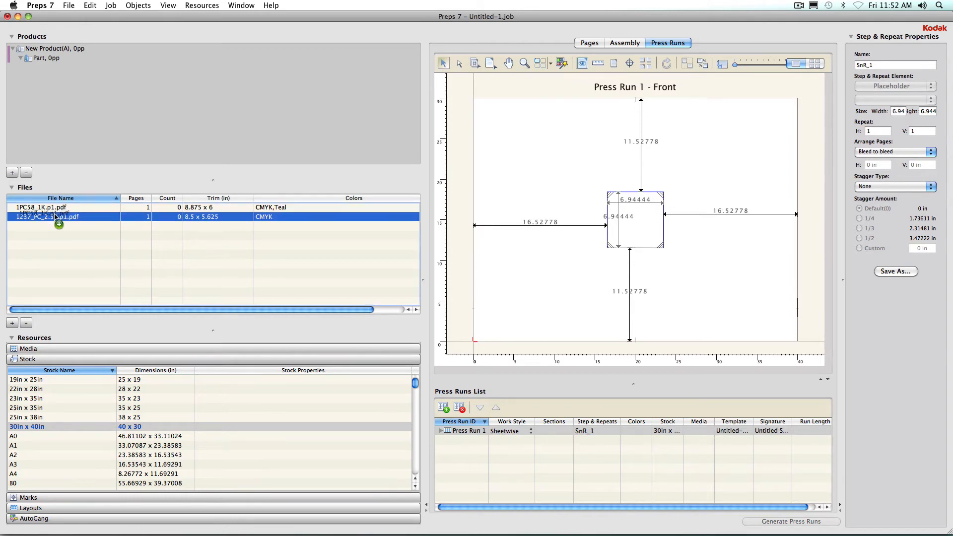
drag(52, 209, 614, 237)
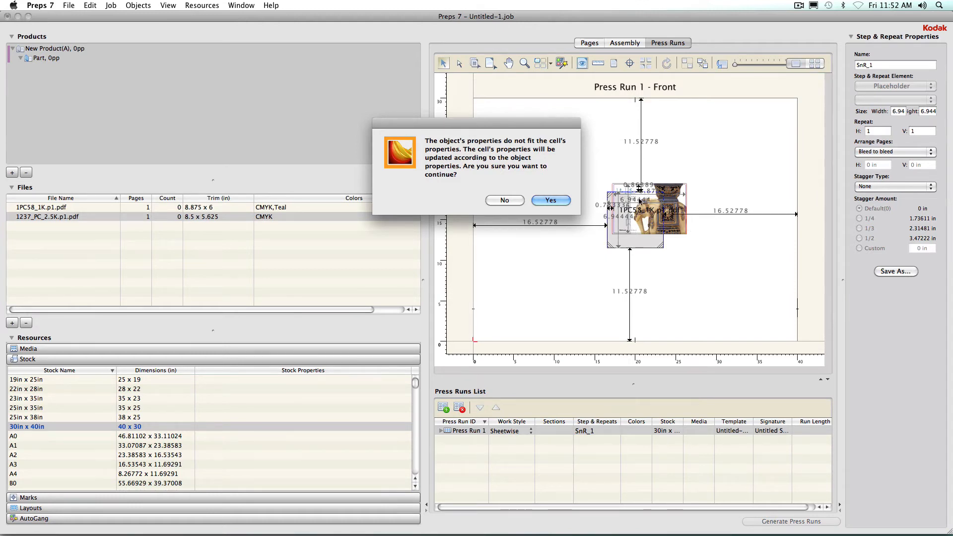
click(550, 200)
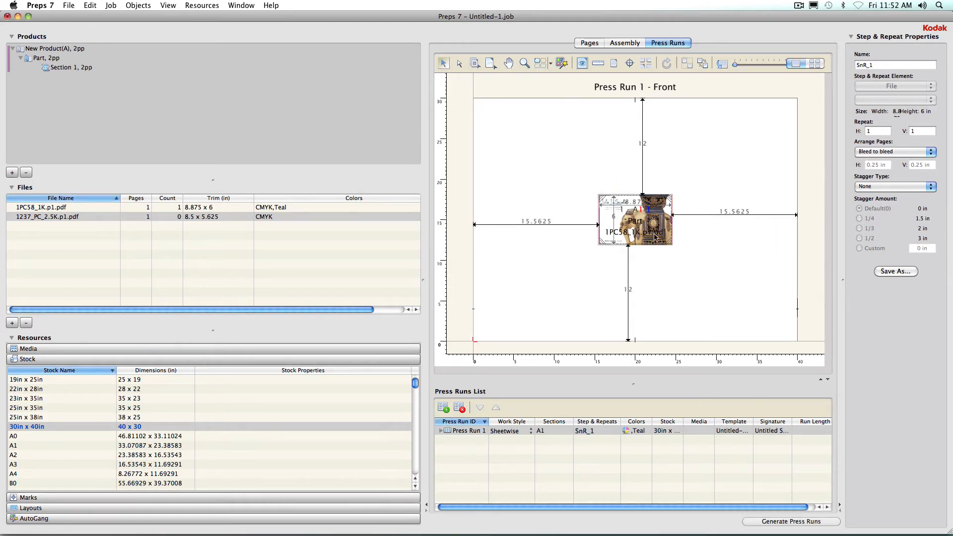
Expand the step & repeat into a 4 x 3 grid and reposition it on the sheet.
drag(657, 205, 577, 212)
drag(566, 220, 776, 126)
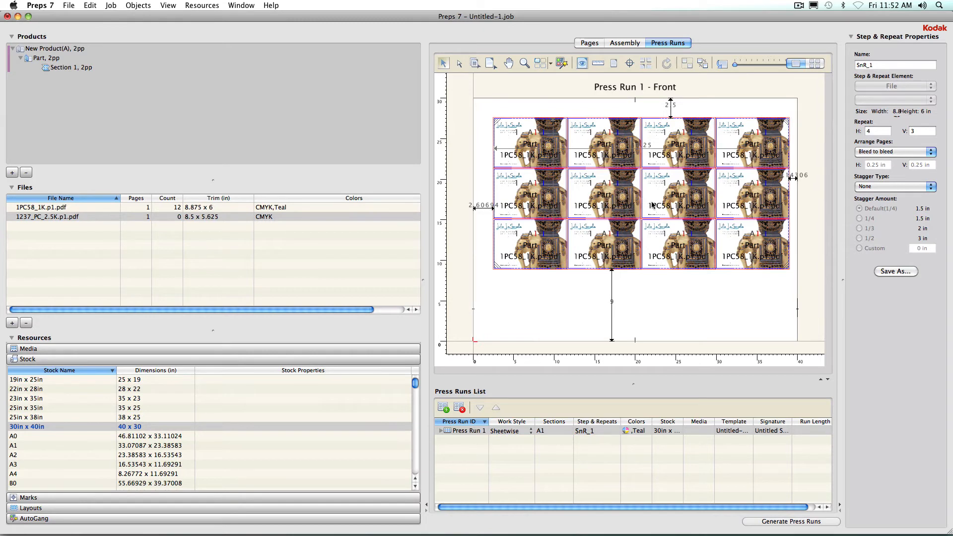
drag(649, 207, 646, 224)
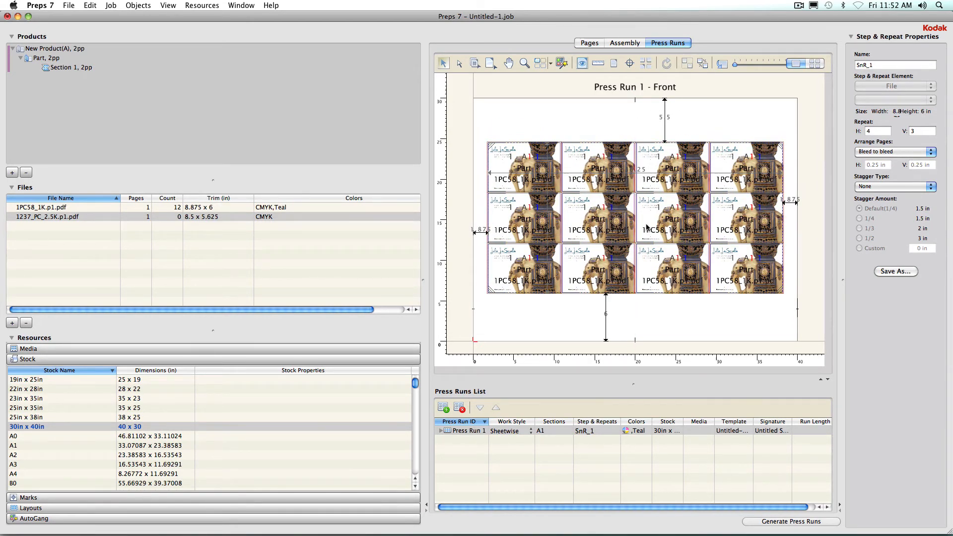
Set the stagger type to Castletop - 1st Lane Up with a 1/2 stagger amount.
click(874, 188)
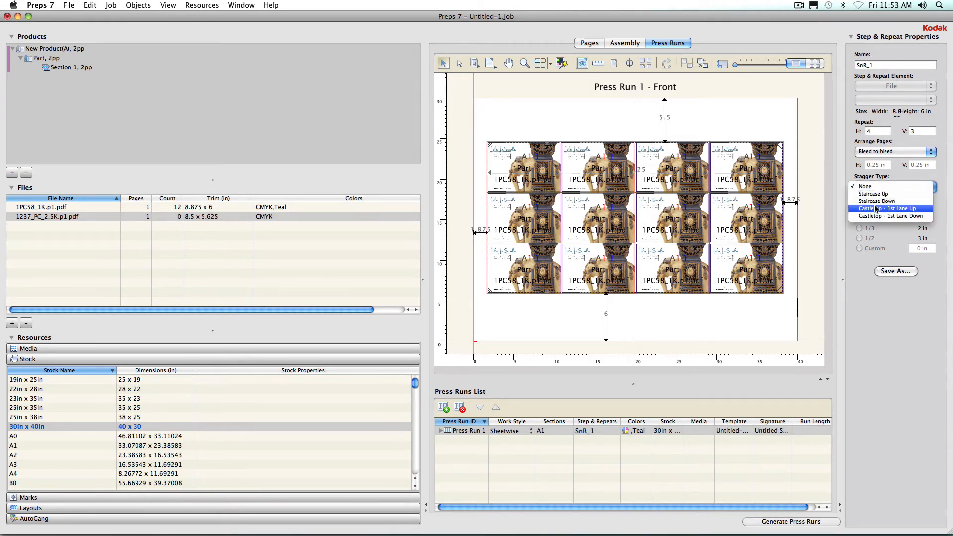
click(876, 209)
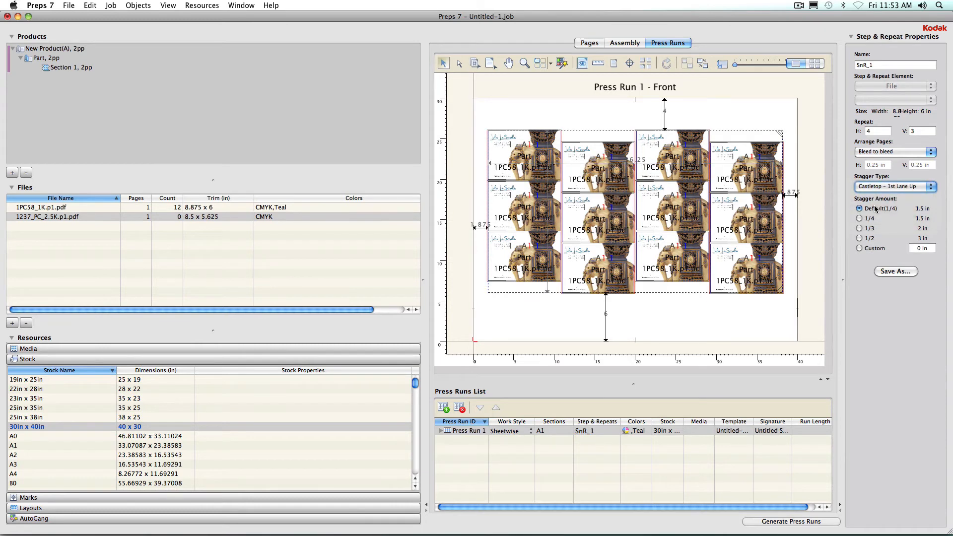
click(859, 238)
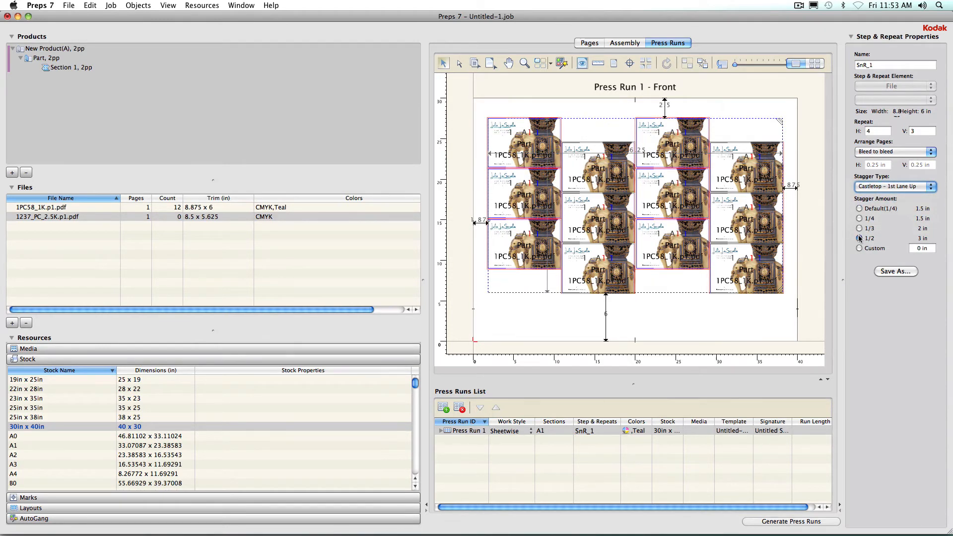
click(915, 248)
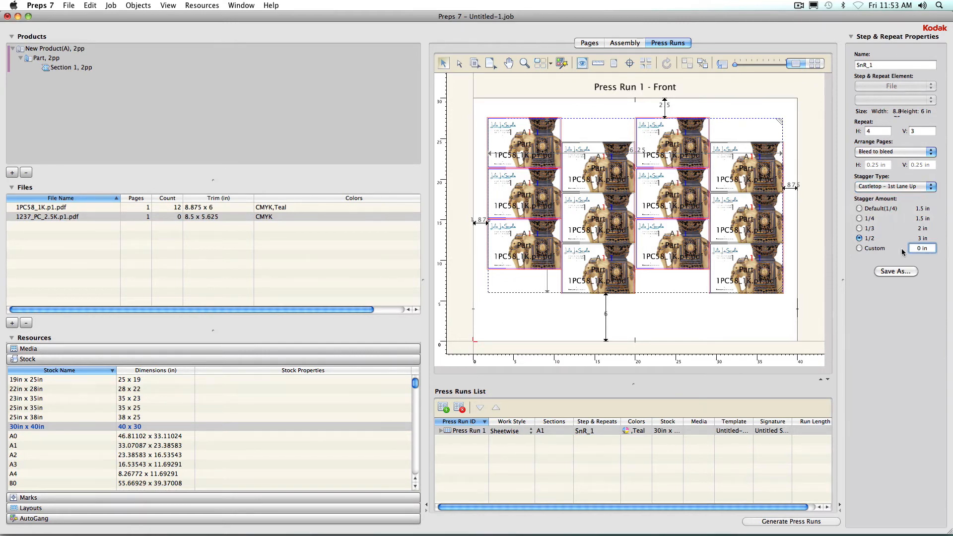
Save the step & repeat as a pattern named SnR_1 and select it under Step & Repeat Patterns in Layouts.
click(911, 271)
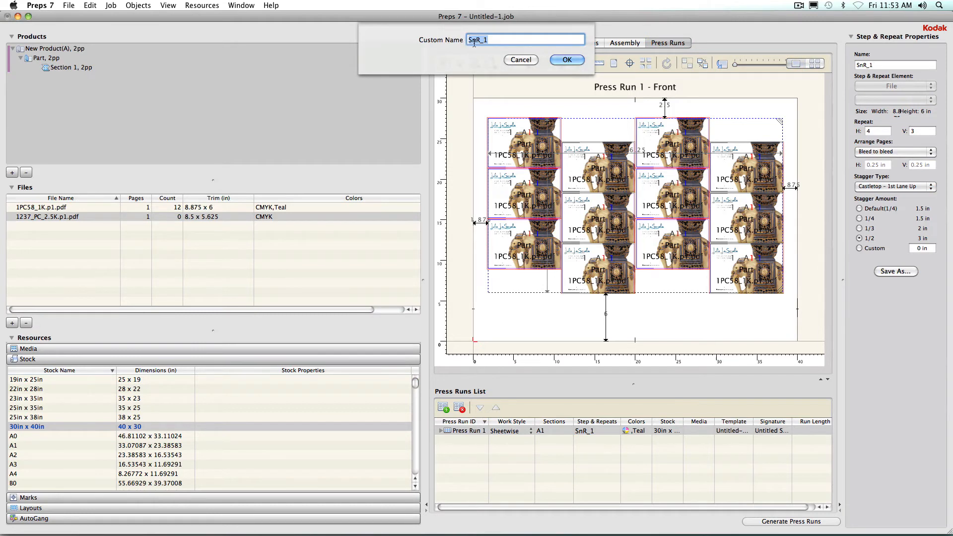
click(567, 60)
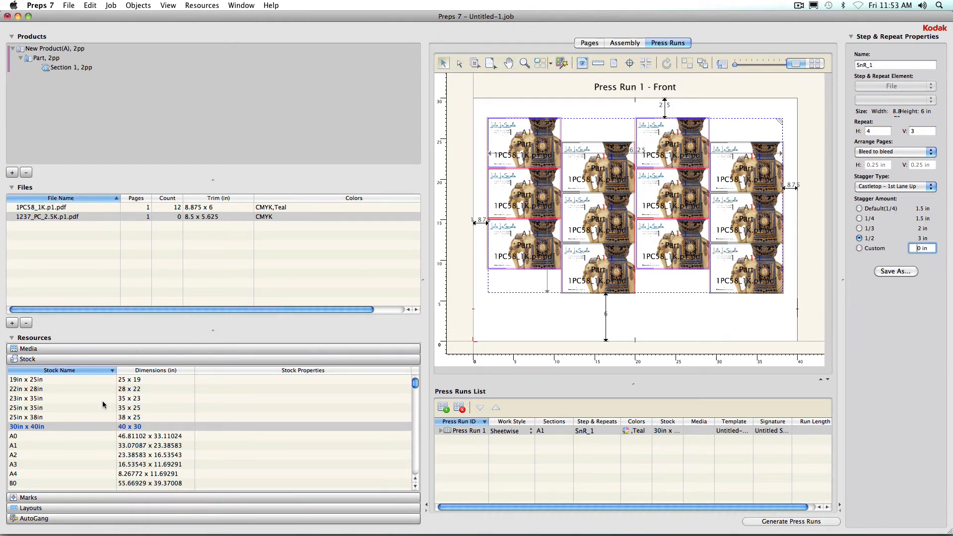
click(92, 508)
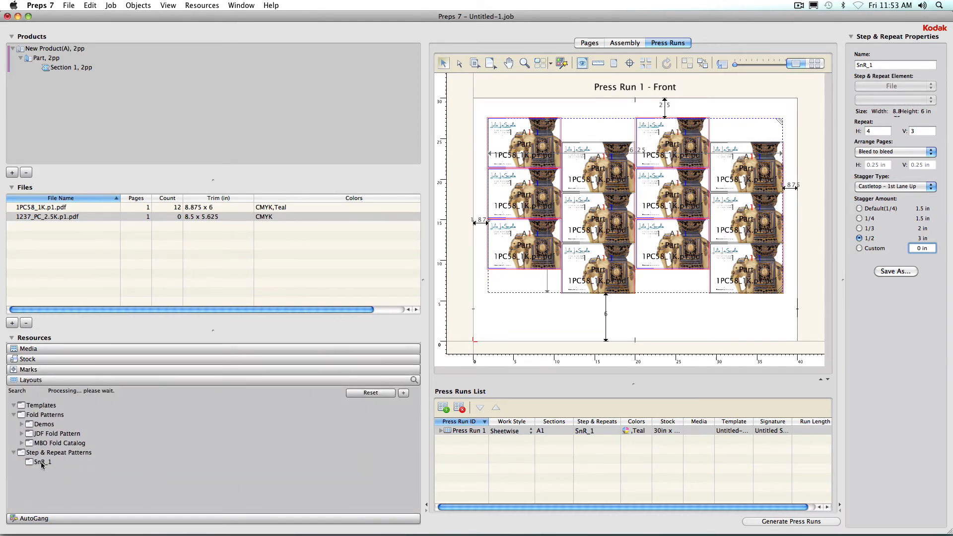
click(42, 463)
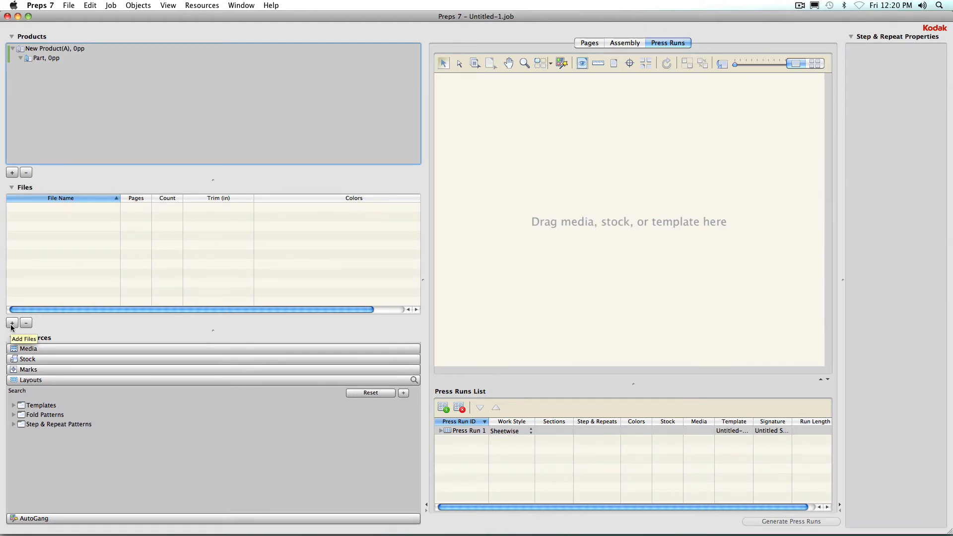
Add the files 1PC58_1K.p1.pdf through 1265_FC_HAW_7.5K.p2.pdf to the new job's files.
click(12, 323)
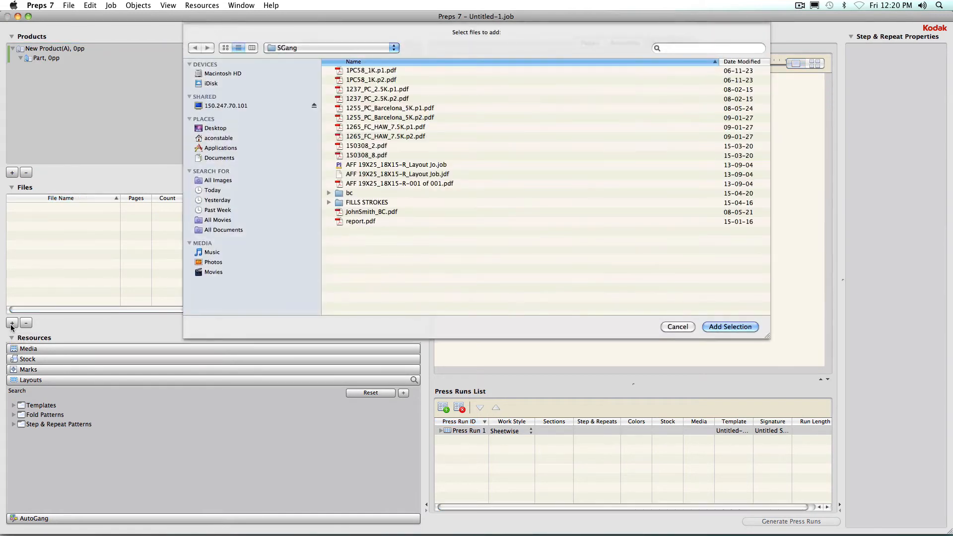
click(376, 71)
shift+click(408, 136)
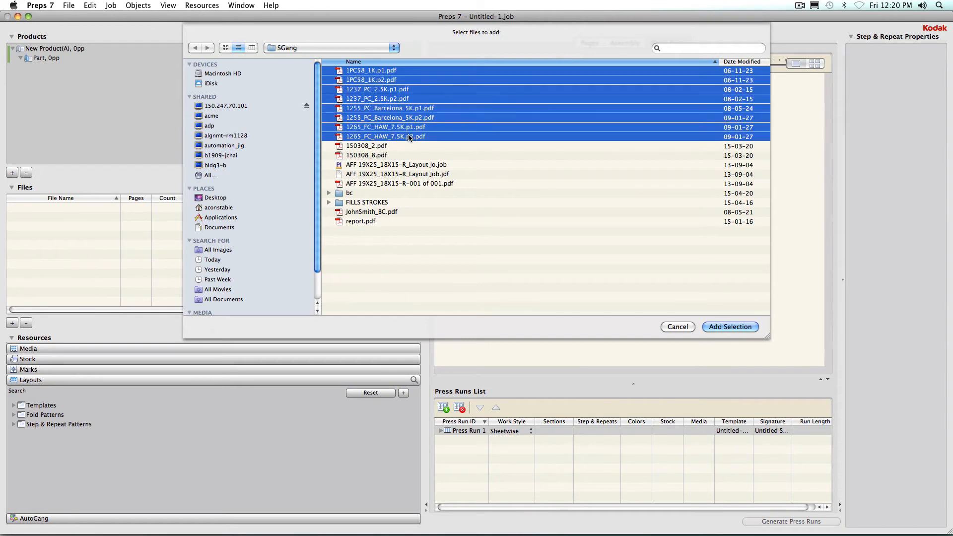
click(714, 326)
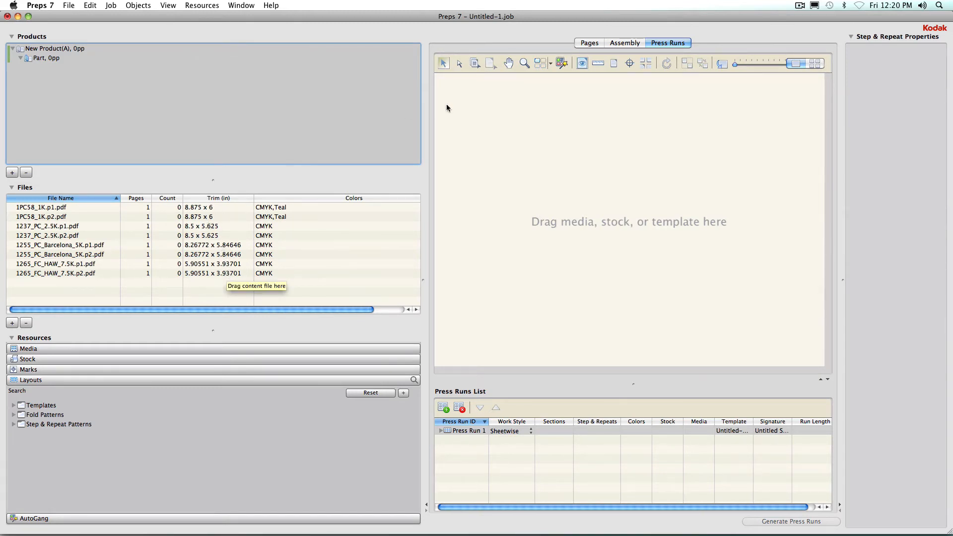
Open AutoGang and choose the 30X40 SWise preset.
click(561, 63)
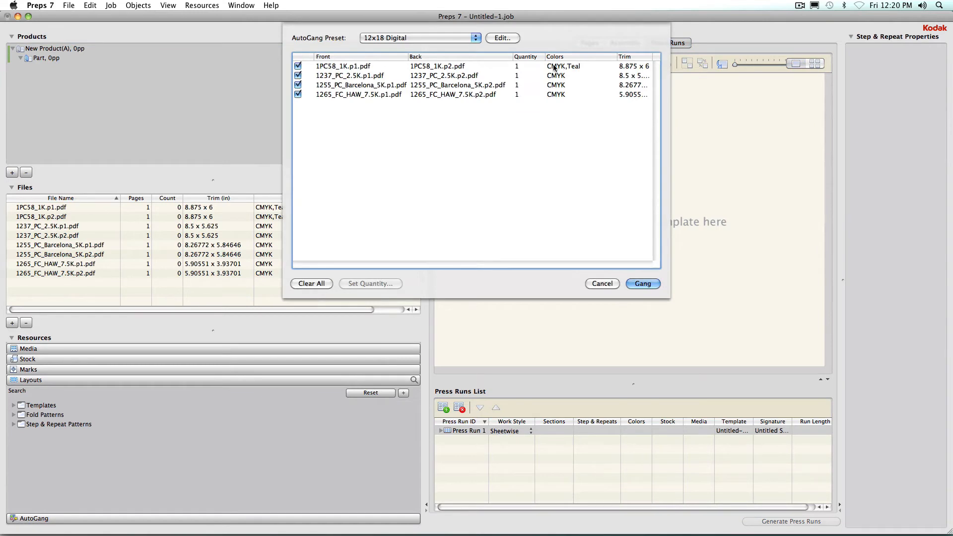
click(429, 39)
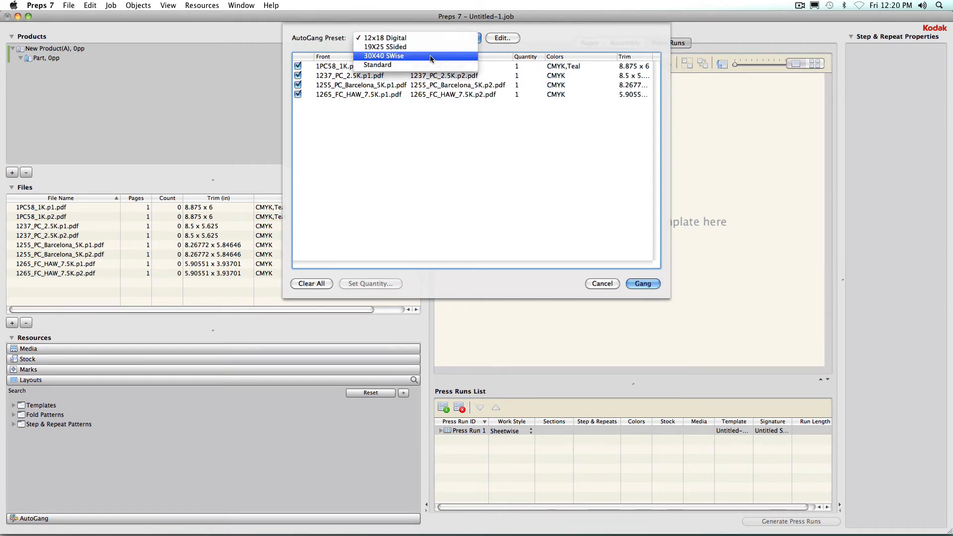
click(430, 55)
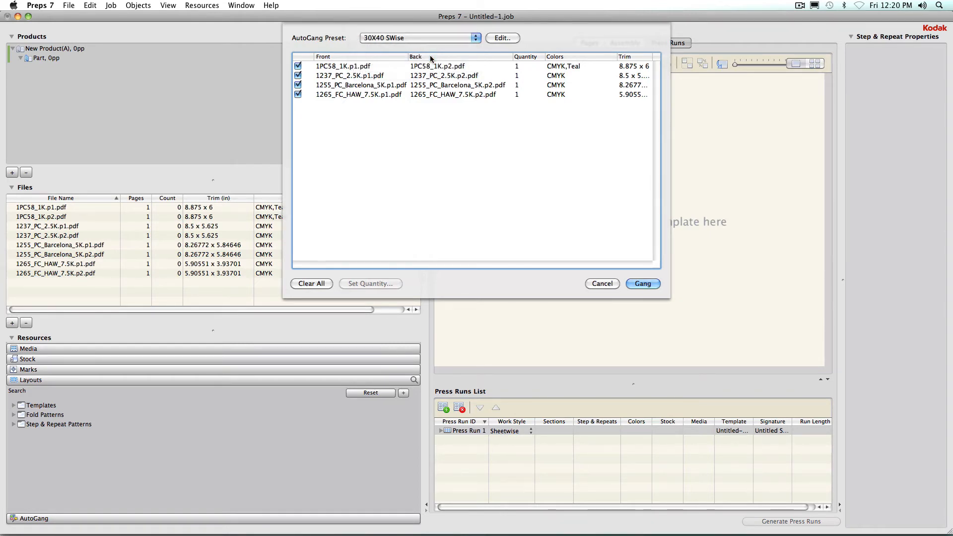
Set the quantities of the four file pairs to 100, 200, 400 and 1000 and gang them onto the sheet.
double_click(516, 67)
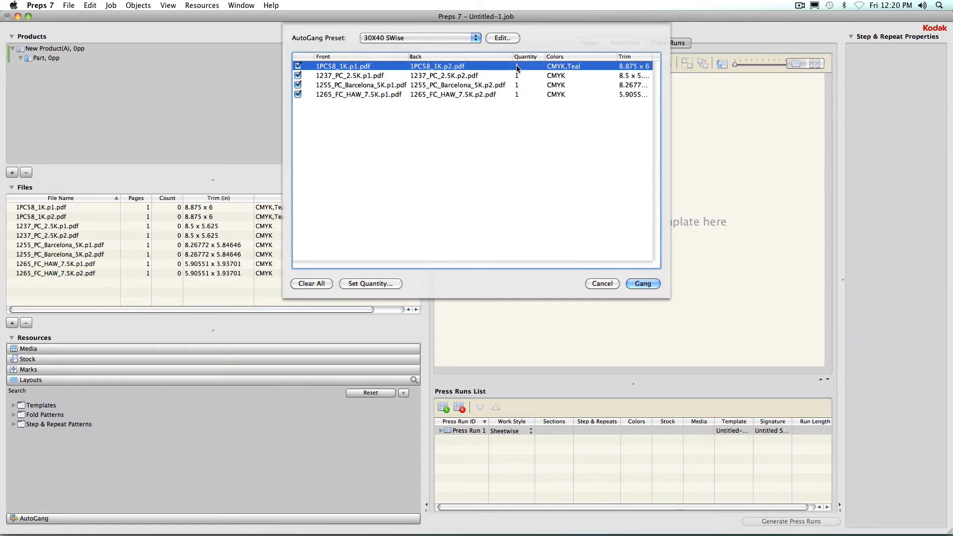
text(100)
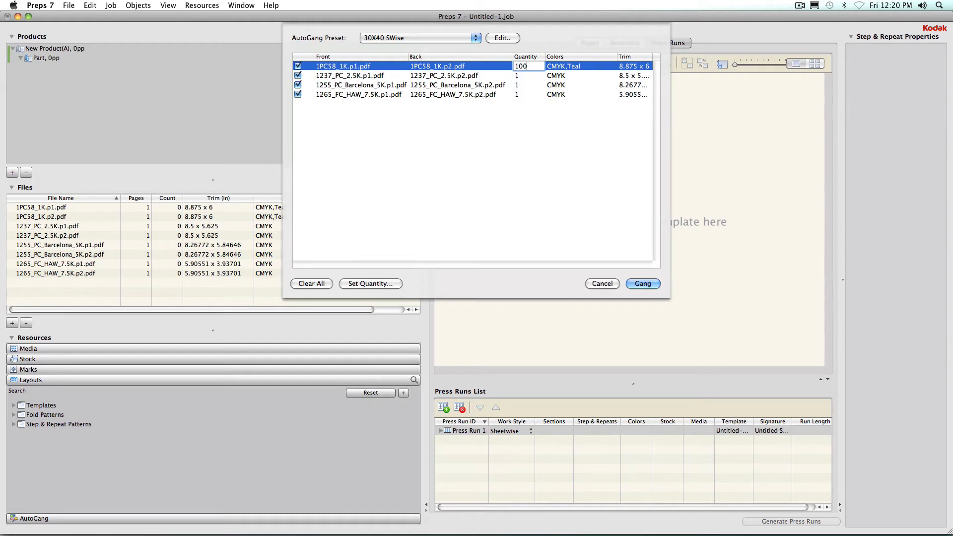
key(Return)
text(200)
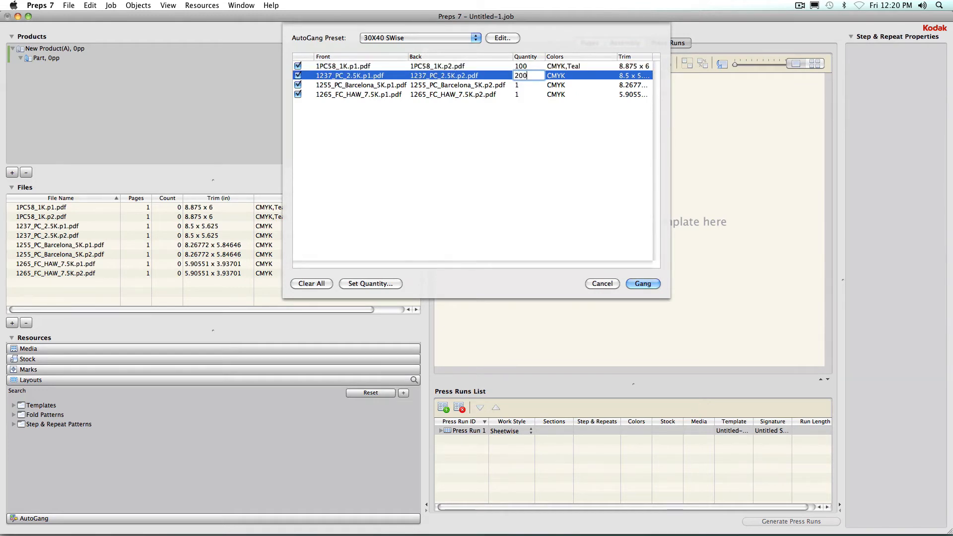
key(Return)
text(400)
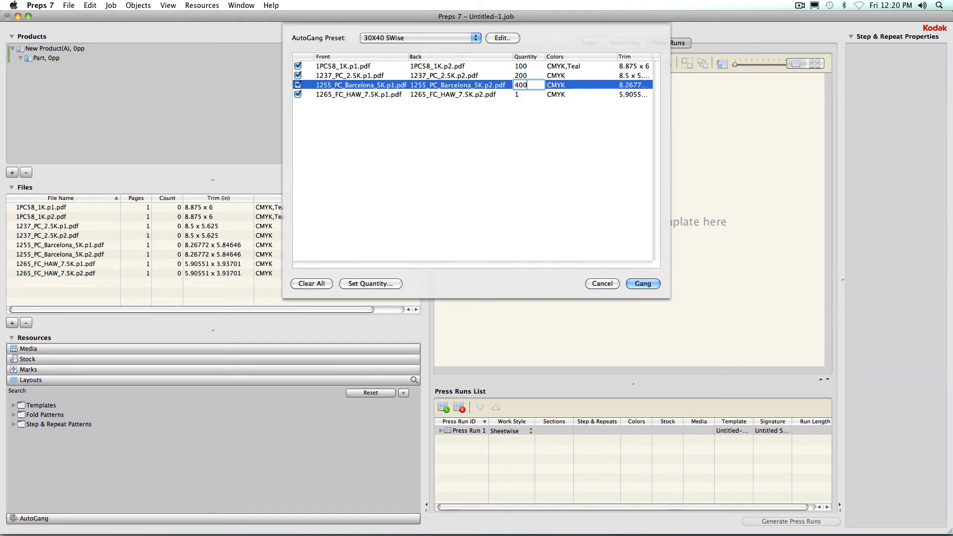
key(Return)
text(1000)
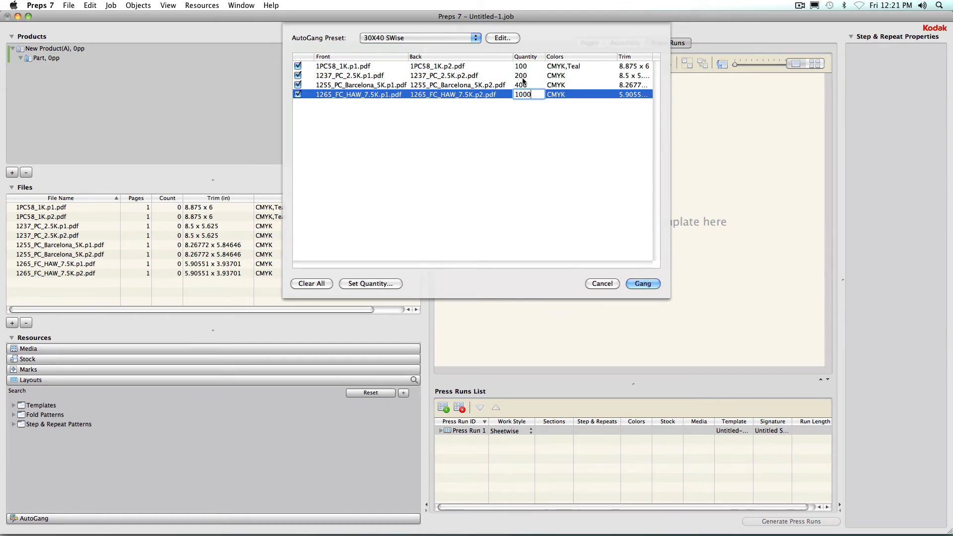
click(644, 283)
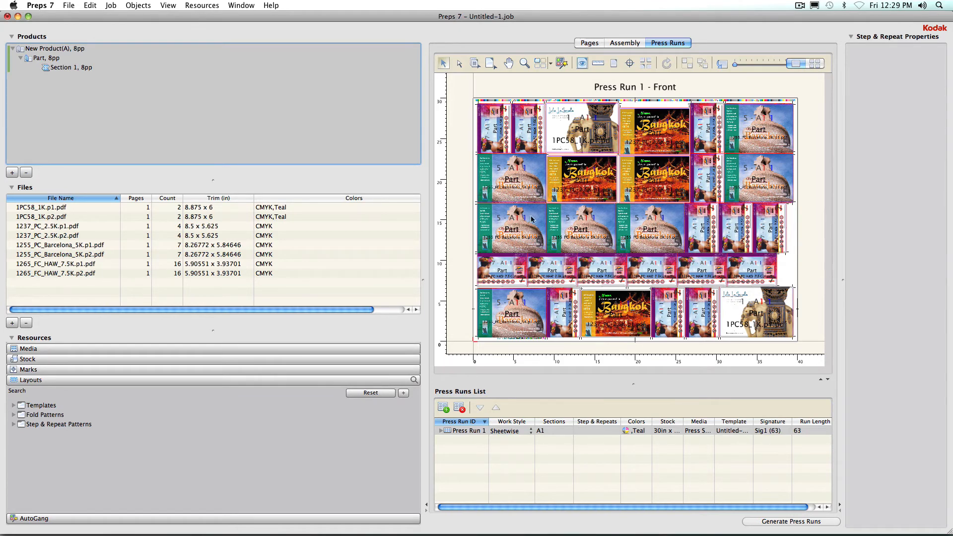
Examine the back side of the press run at a closer zoom, then return to the front.
click(721, 65)
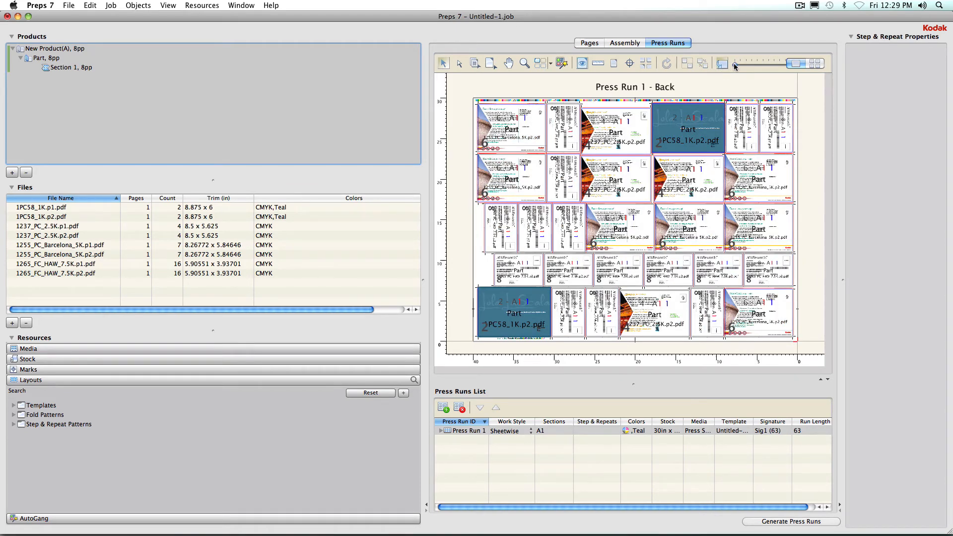
drag(734, 64, 762, 63)
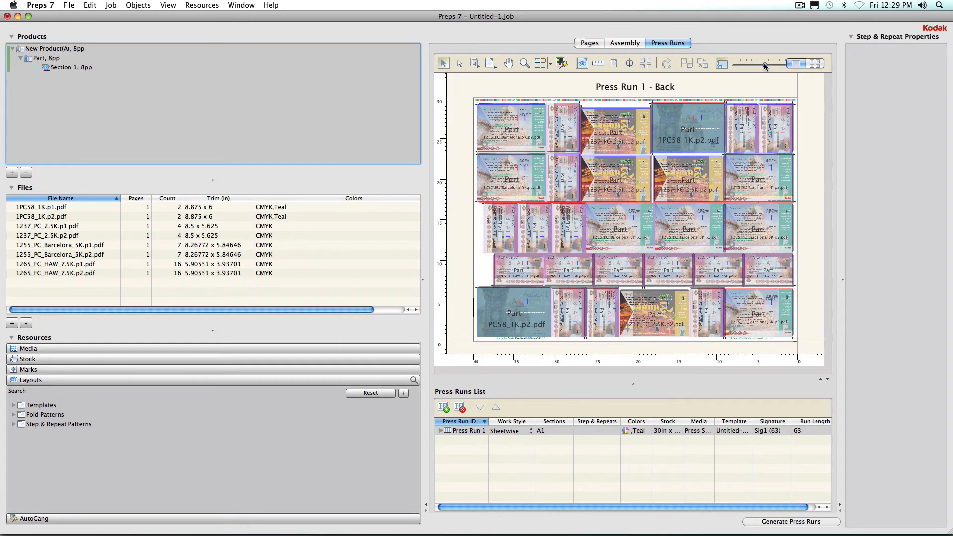
drag(761, 63, 735, 68)
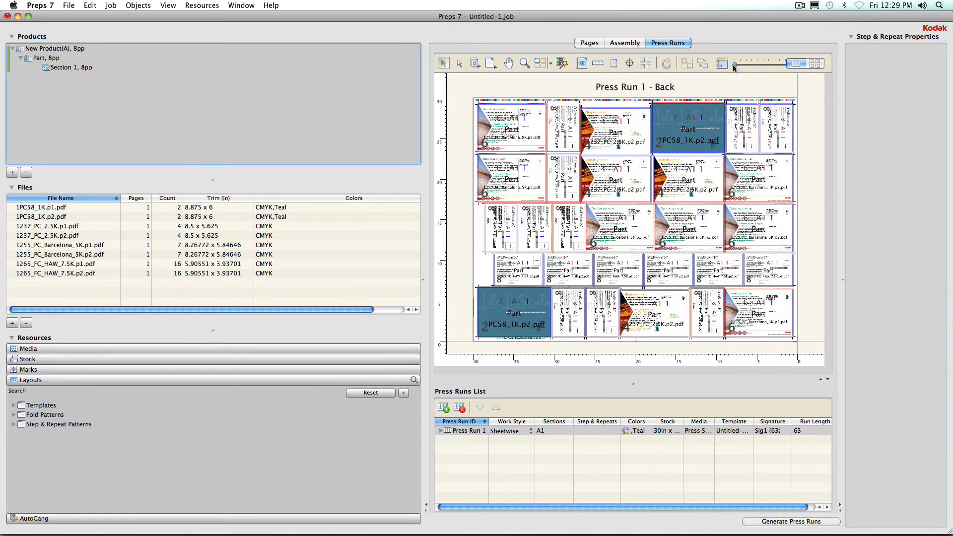
click(721, 63)
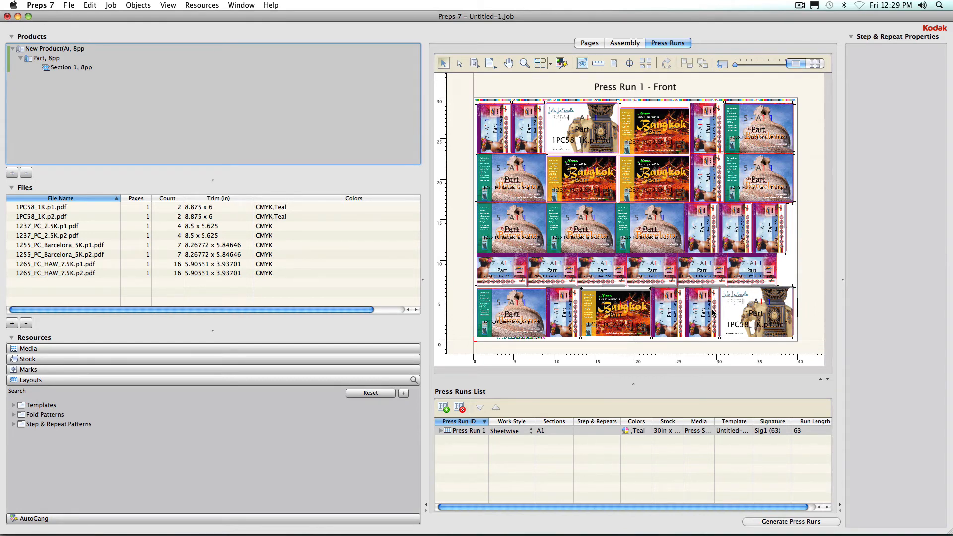
Turn off Allow Rotation in the 30X40 SWise AutoGang preset and gang the files again.
click(561, 62)
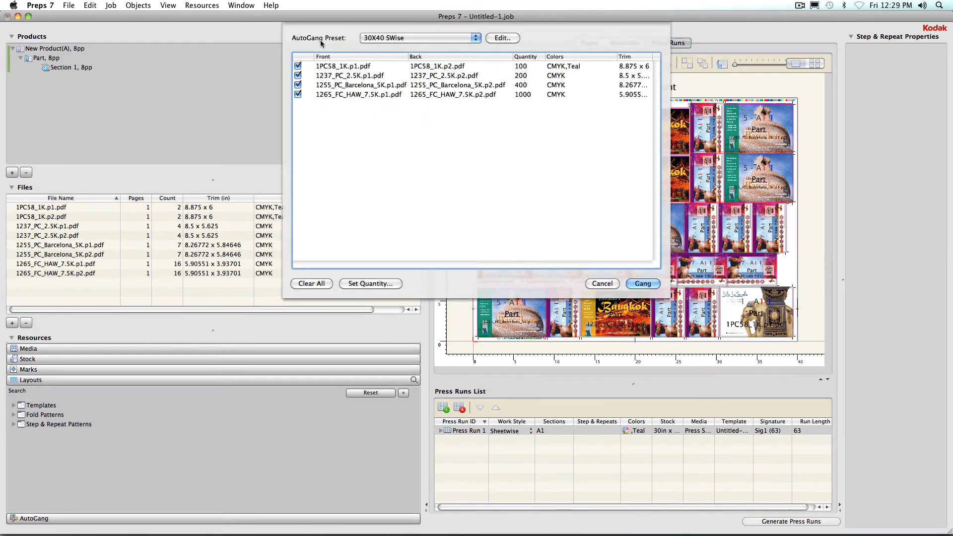
click(501, 38)
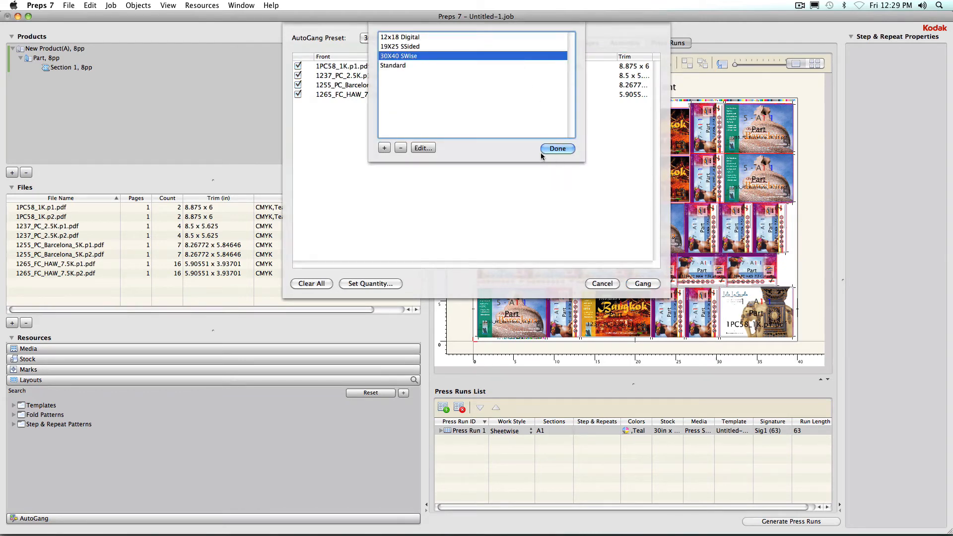
click(422, 148)
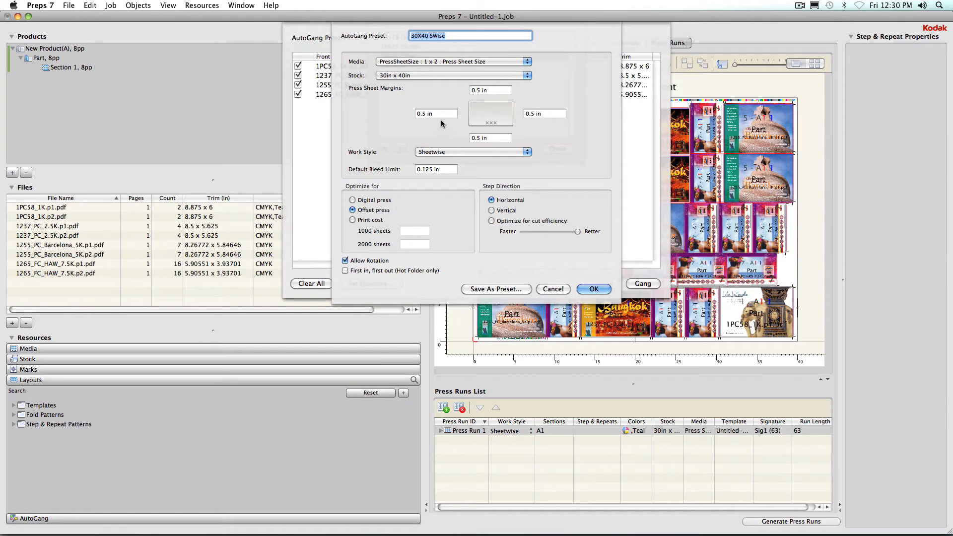
click(489, 153)
click(490, 151)
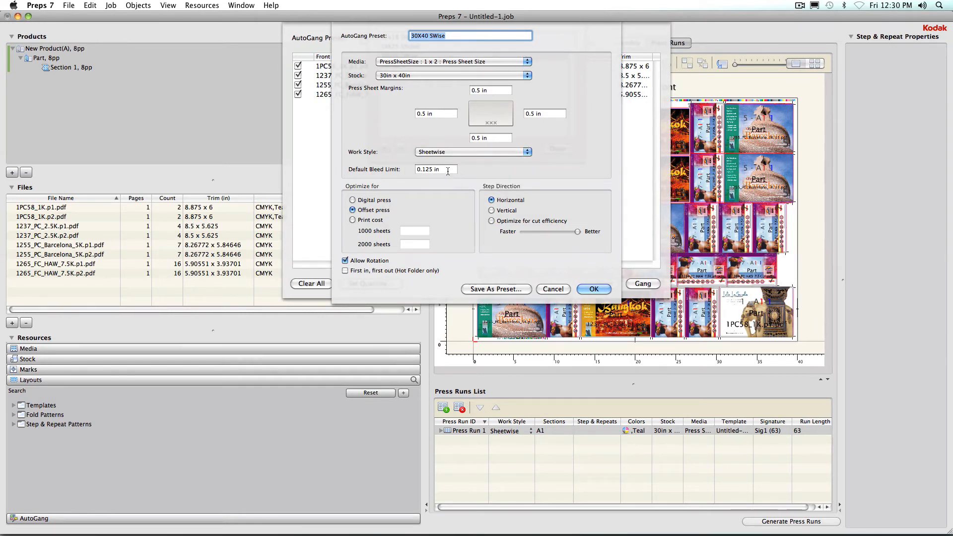
drag(440, 168, 407, 169)
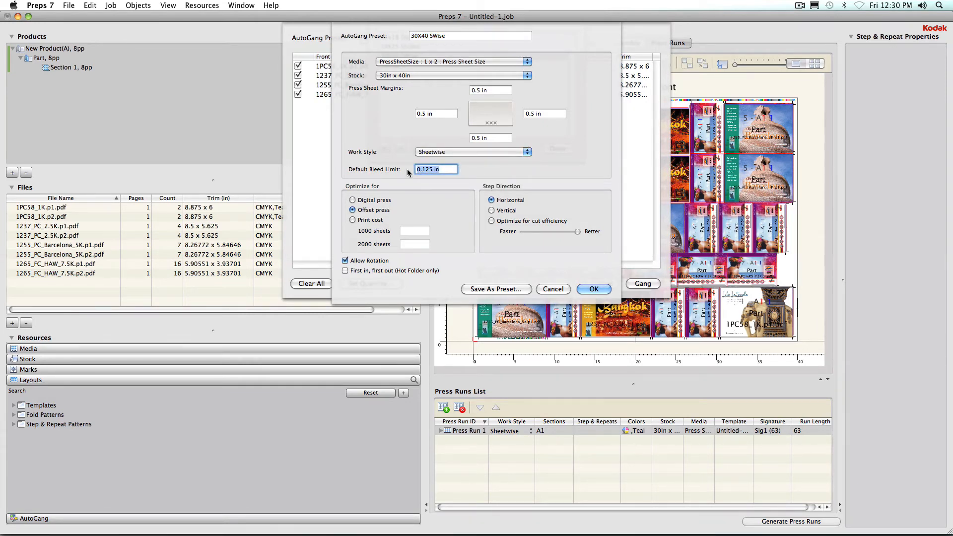
click(410, 75)
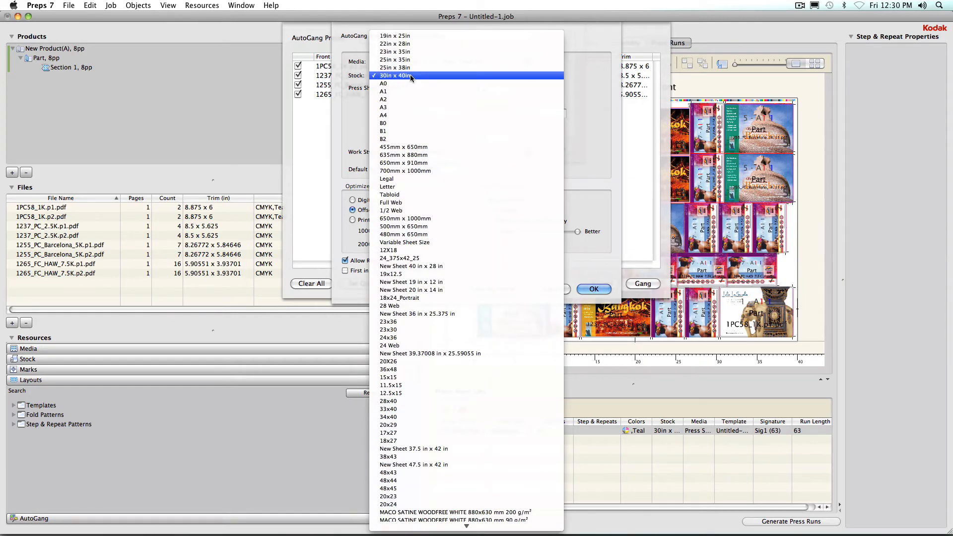
click(594, 76)
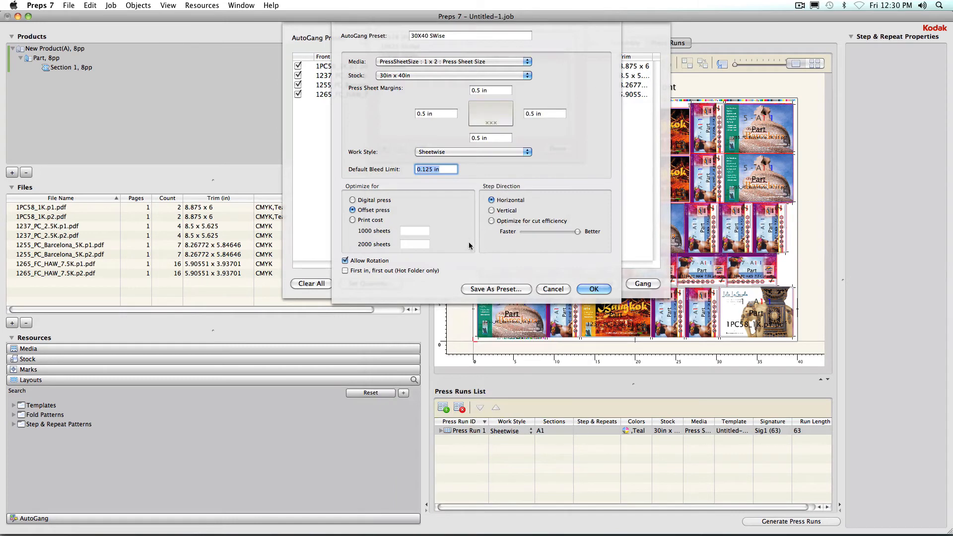
click(363, 262)
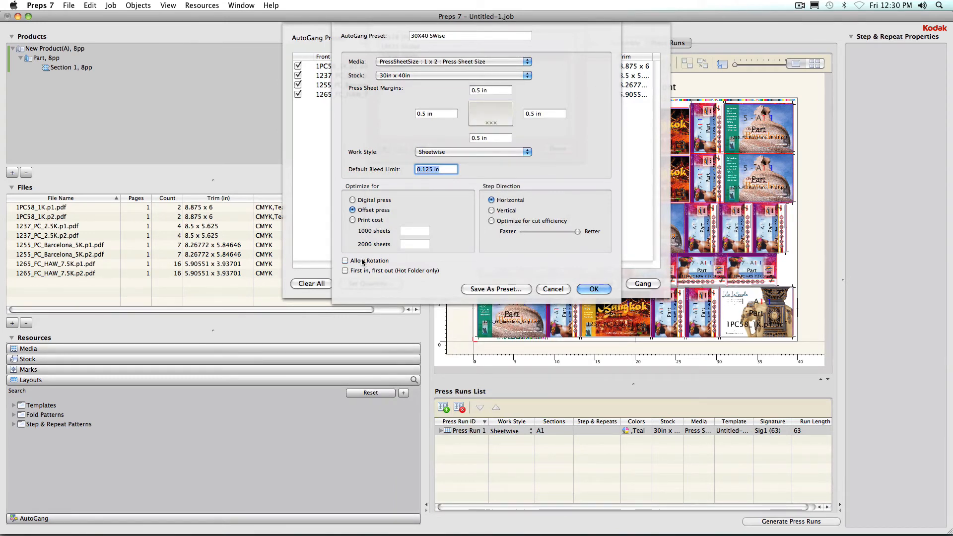
click(587, 290)
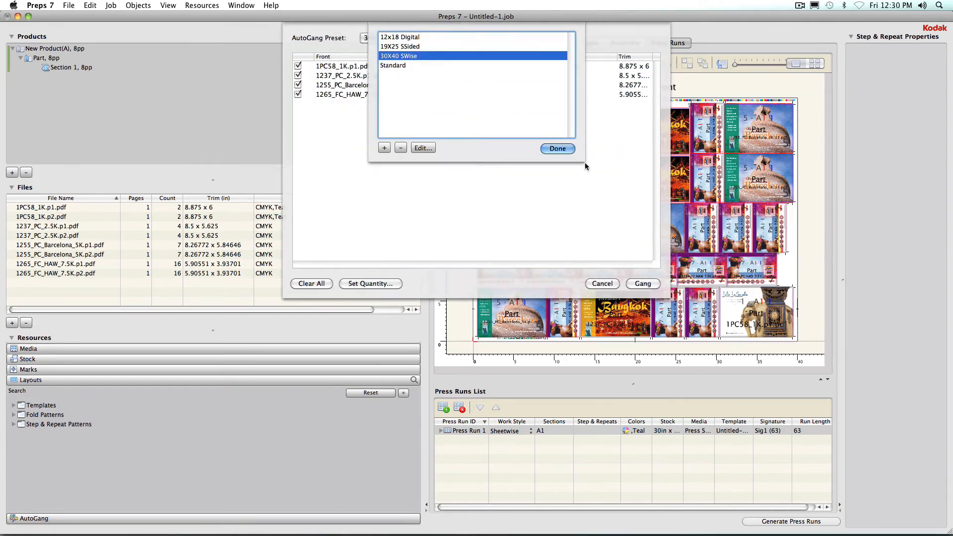
click(558, 149)
click(647, 284)
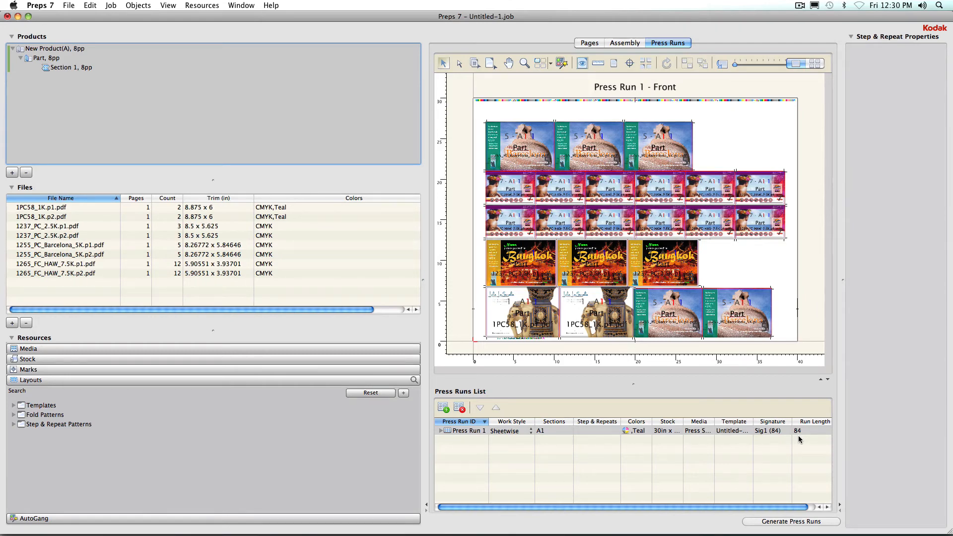
Extend a Bangkok card into a 2 x 1 step & repeat and move the lower-right Barcelona card to the top row's end.
click(675, 275)
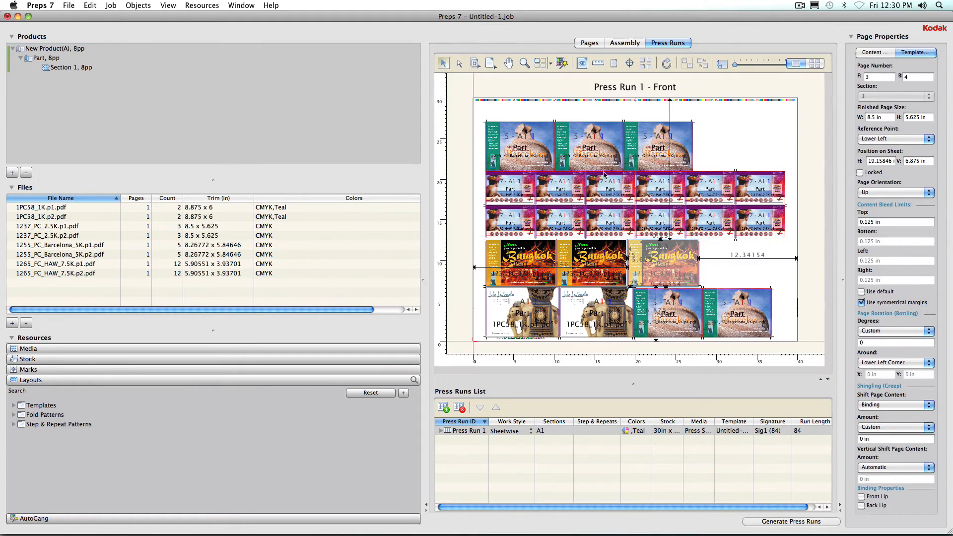
click(543, 66)
drag(667, 278, 744, 268)
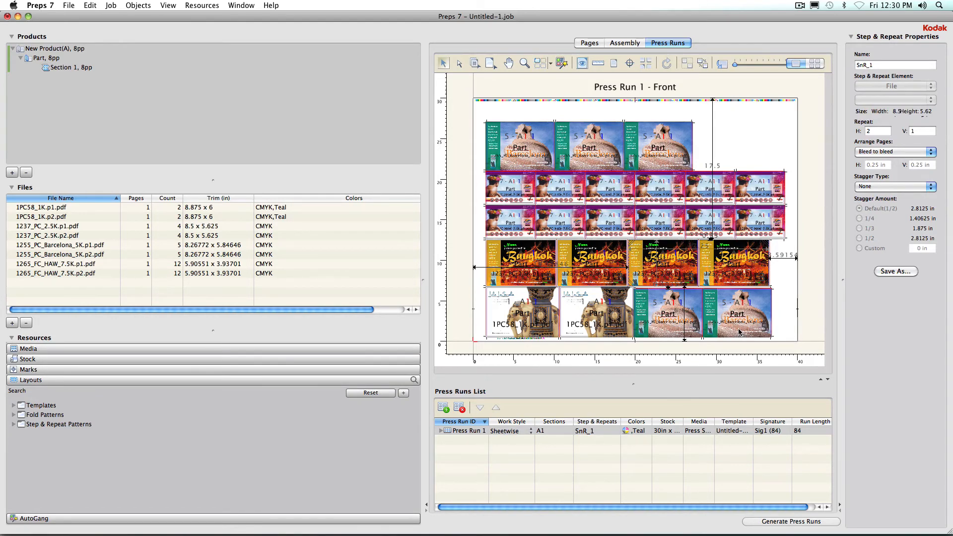
drag(739, 331, 729, 162)
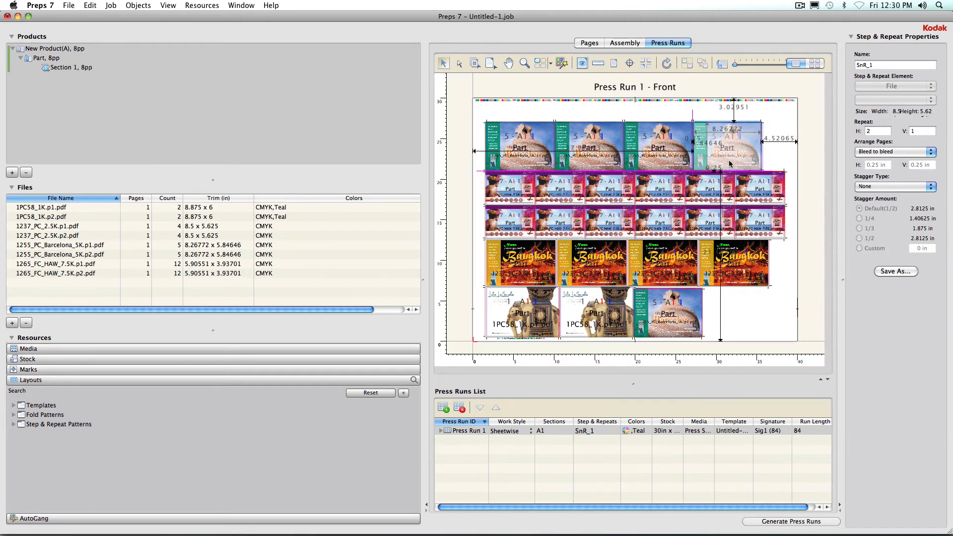
click(730, 162)
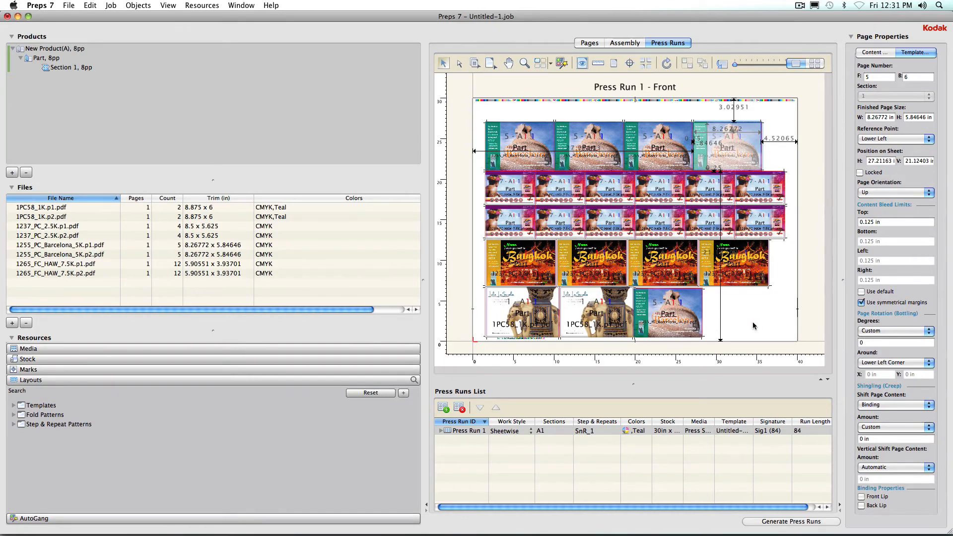
Add a file placeholder with a 2 x 3 in finished page size.
click(12, 322)
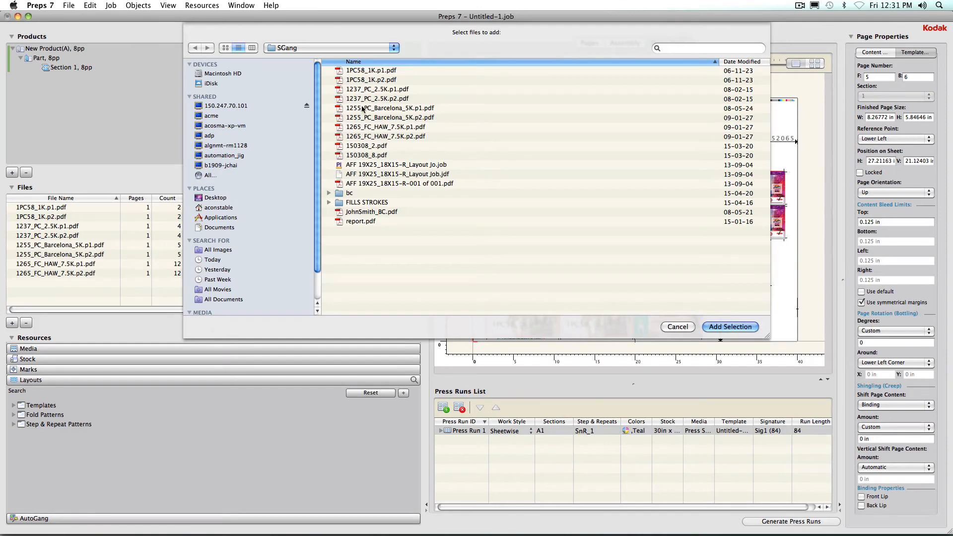
click(678, 326)
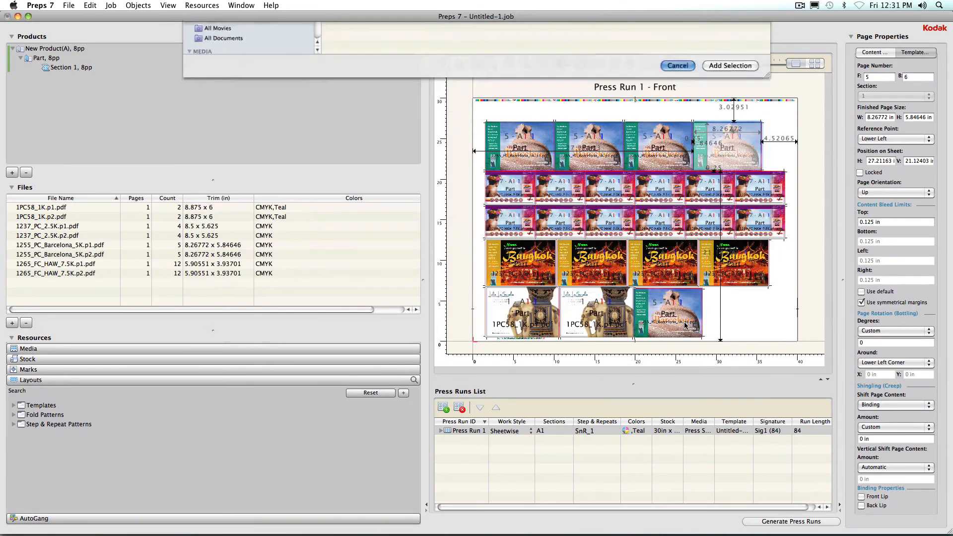
click(113, 6)
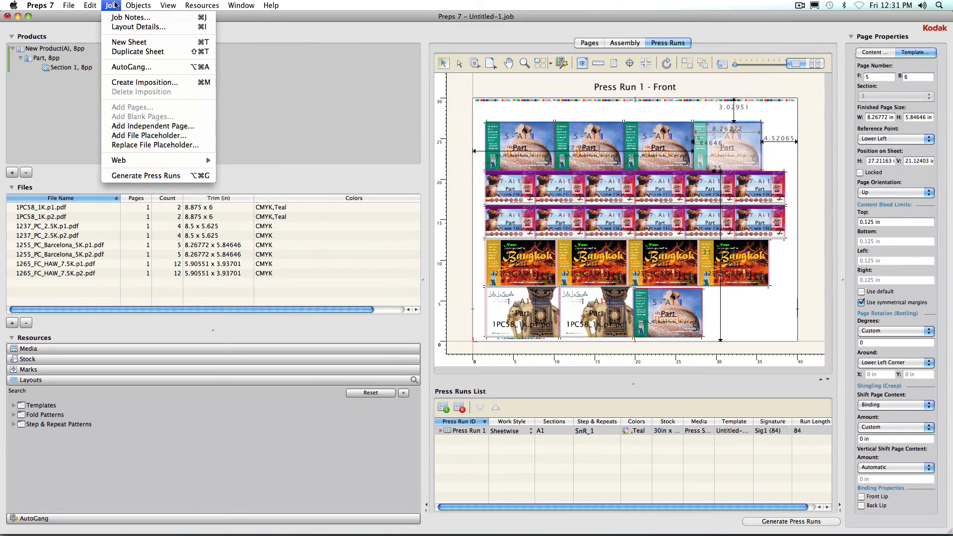
click(130, 136)
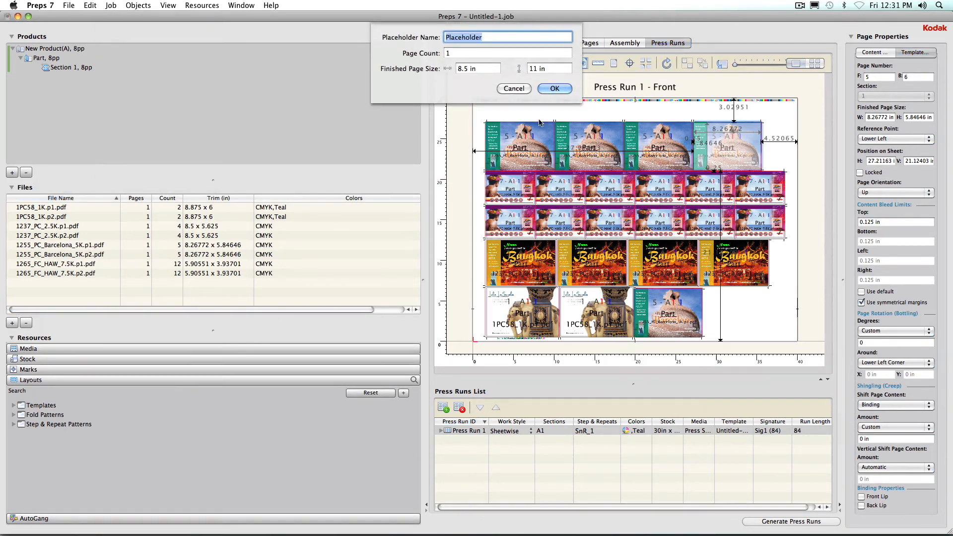
click(455, 68)
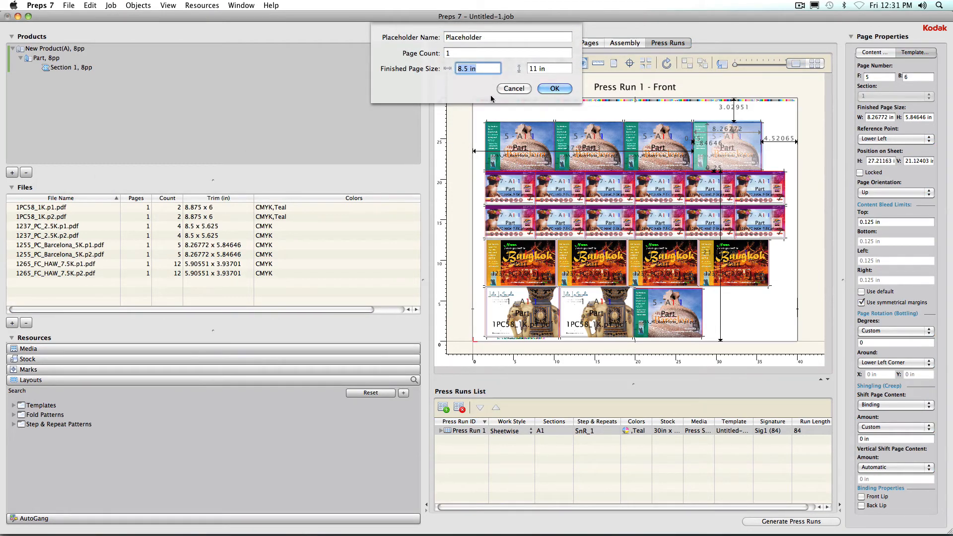
text(2)
key(Tab)
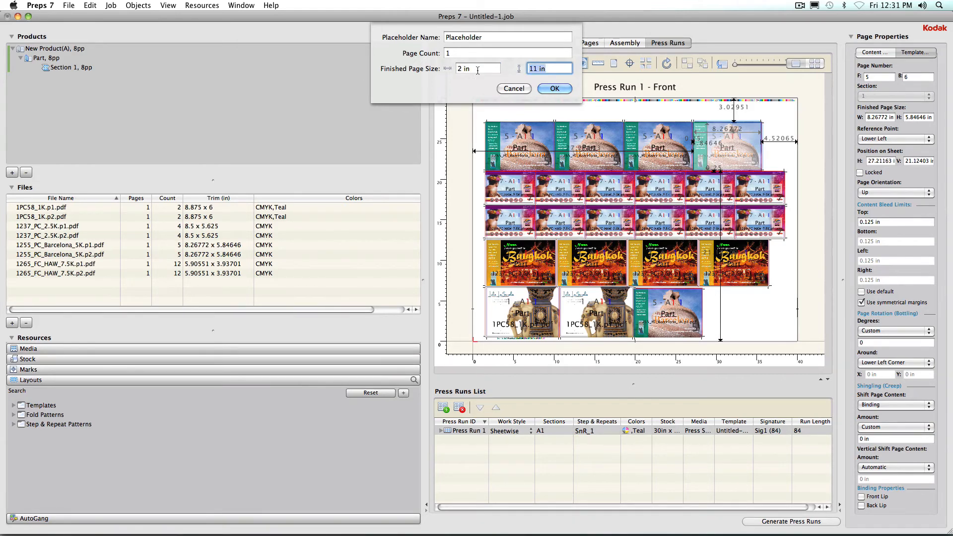
text(3)
click(562, 89)
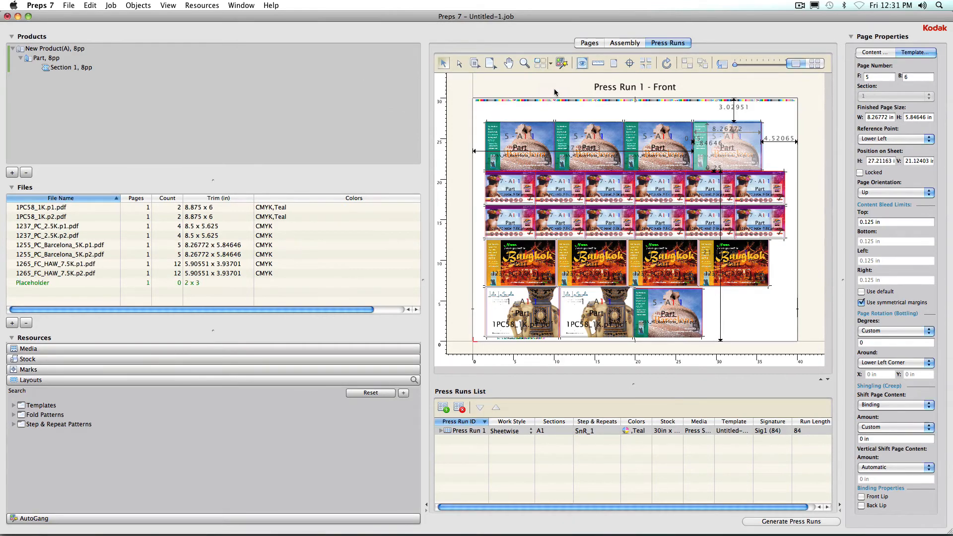
Place the placeholder into the empty lower-right area of the sheet.
click(31, 286)
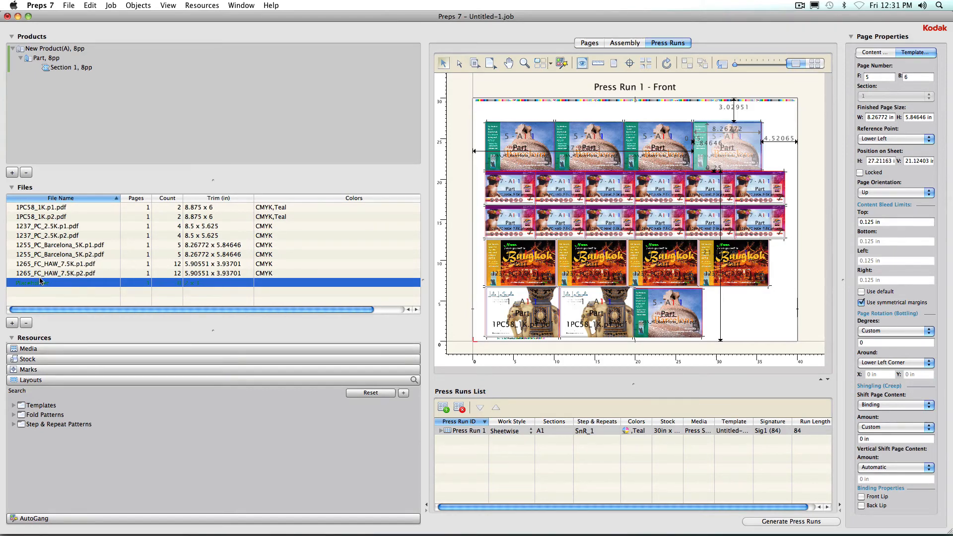
drag(41, 283, 777, 327)
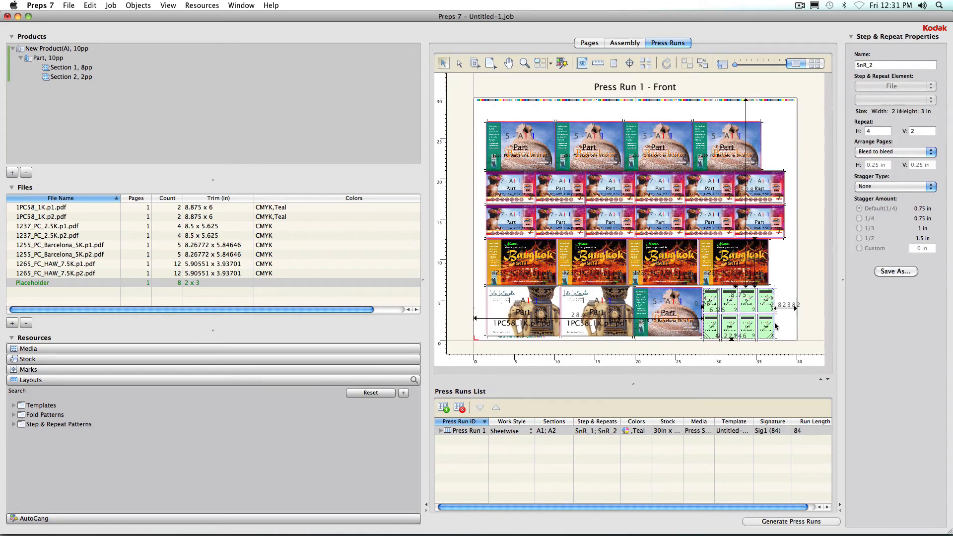